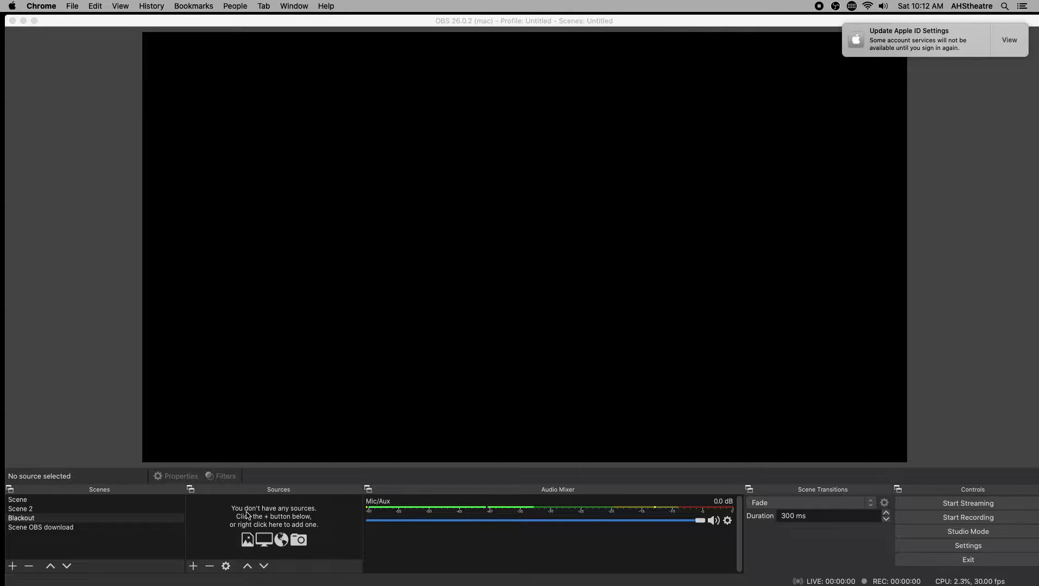
Step: Make the OBS website source visible in Scene OBS download and return to the Blackout scene
{"action": "left_click", "coordinate": [82, 529]}
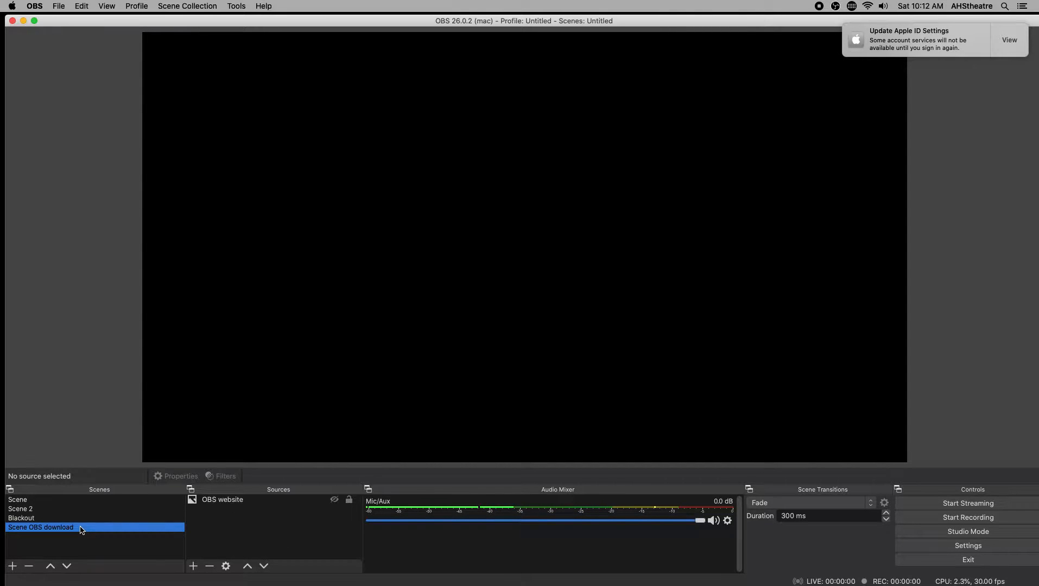
{"action": "left_click", "coordinate": [334, 500]}
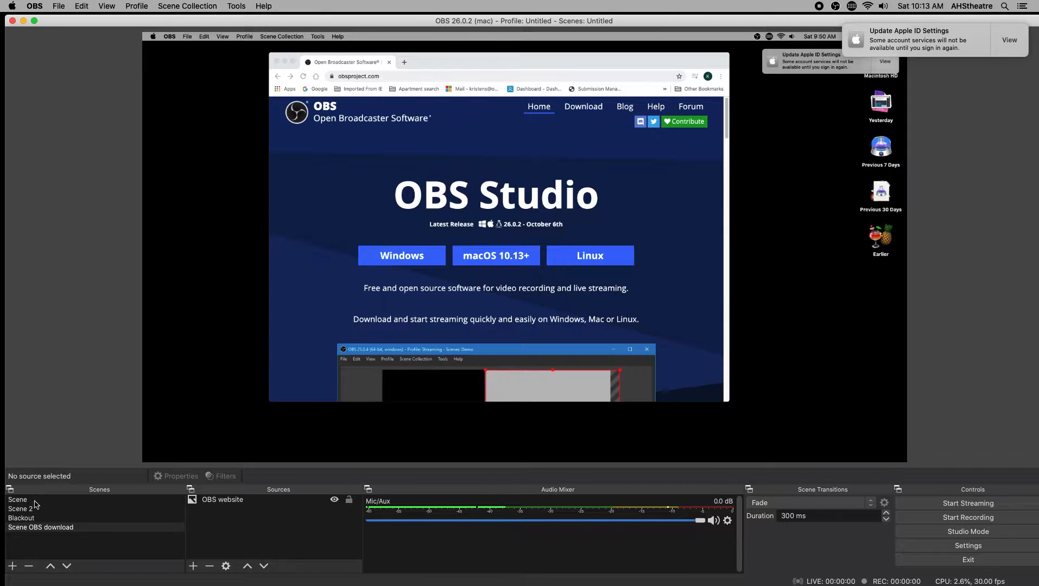
{"action": "left_click", "coordinate": [37, 519]}
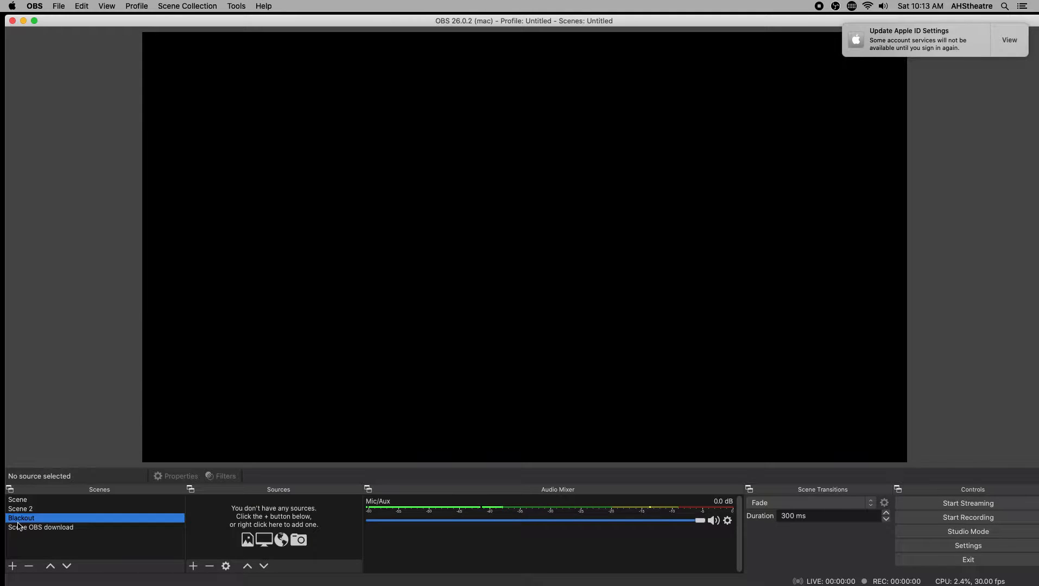
Step: Create a new scene named Scene 4 and select it
{"action": "left_click", "coordinate": [12, 566]}
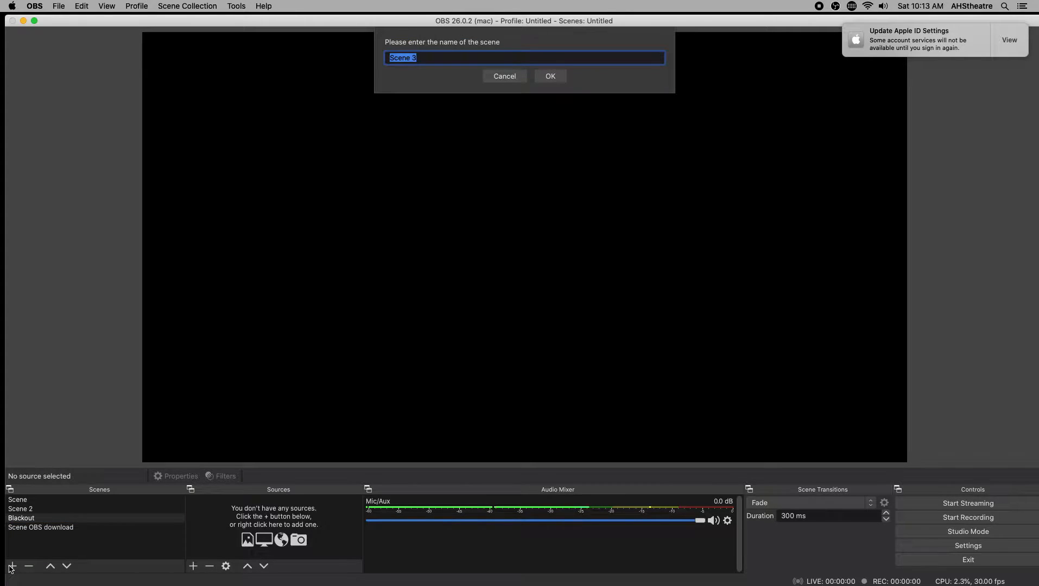
{"action": "key", "text": "BackSpace"}
{"action": "type", "text": "Scene 4"}
{"action": "left_click", "coordinate": [562, 79]}
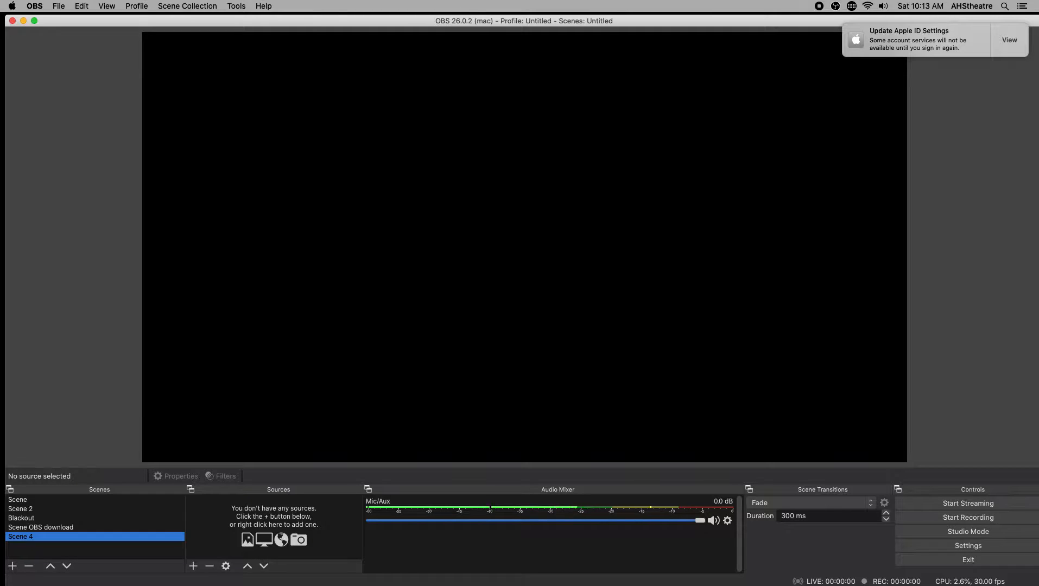
{"action": "mouse_move", "coordinate": [32, 537]}
{"action": "left_mouse_down"}
{"action": "mouse_move", "coordinate": [34, 502]}
{"action": "mouse_move", "coordinate": [32, 538]}
{"action": "left_mouse_up"}
Step: Add a new Video Capture Device source named My Camera to Scene 4
{"action": "right_click", "coordinate": [238, 529]}
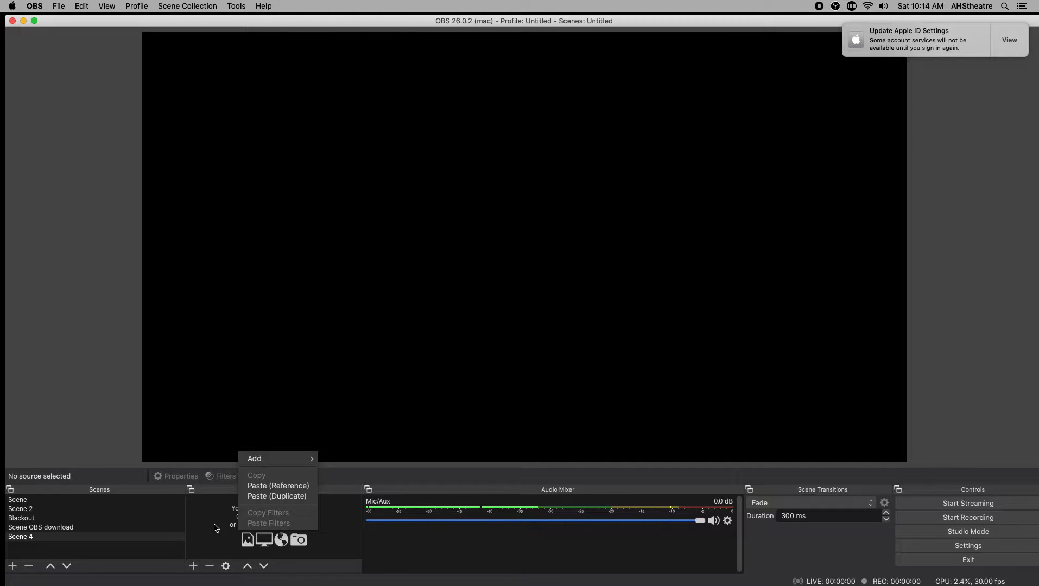
{"action": "left_click", "coordinate": [214, 528]}
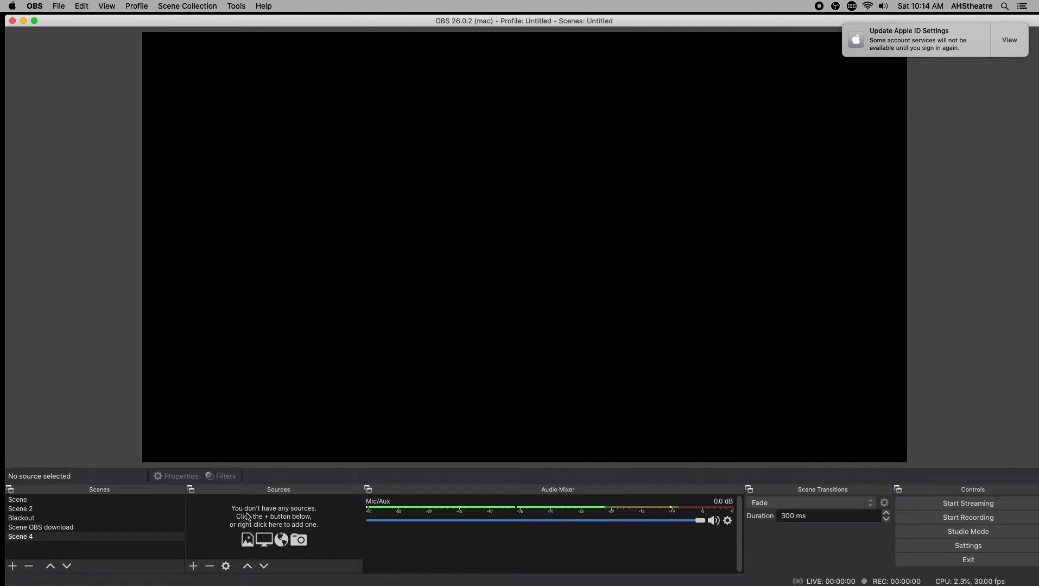
{"action": "right_click", "coordinate": [247, 511]}
{"action": "mouse_move", "coordinate": [282, 438]}
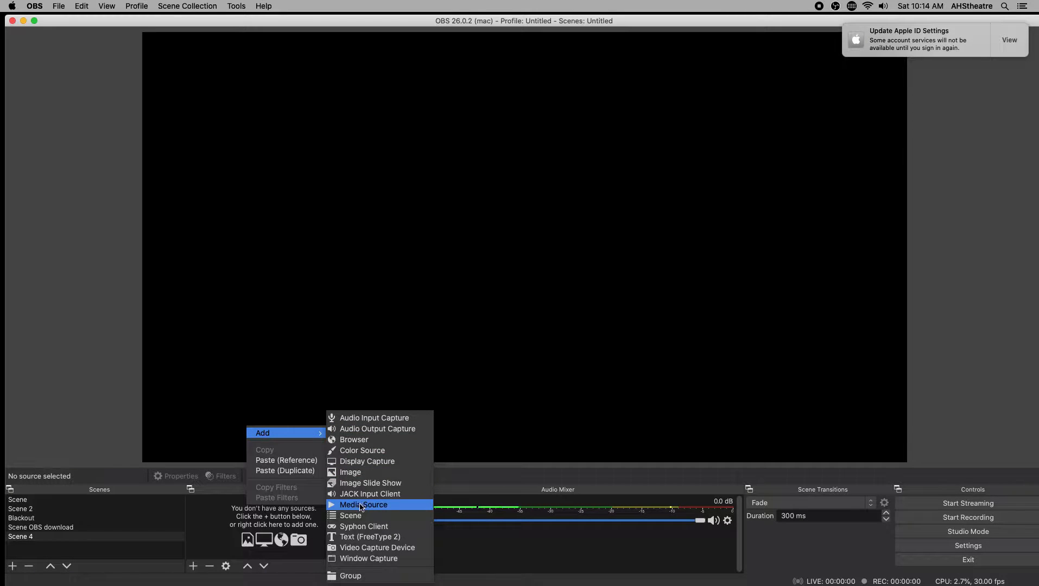
{"action": "left_click", "coordinate": [369, 552]}
{"action": "key", "text": "BackSpace"}
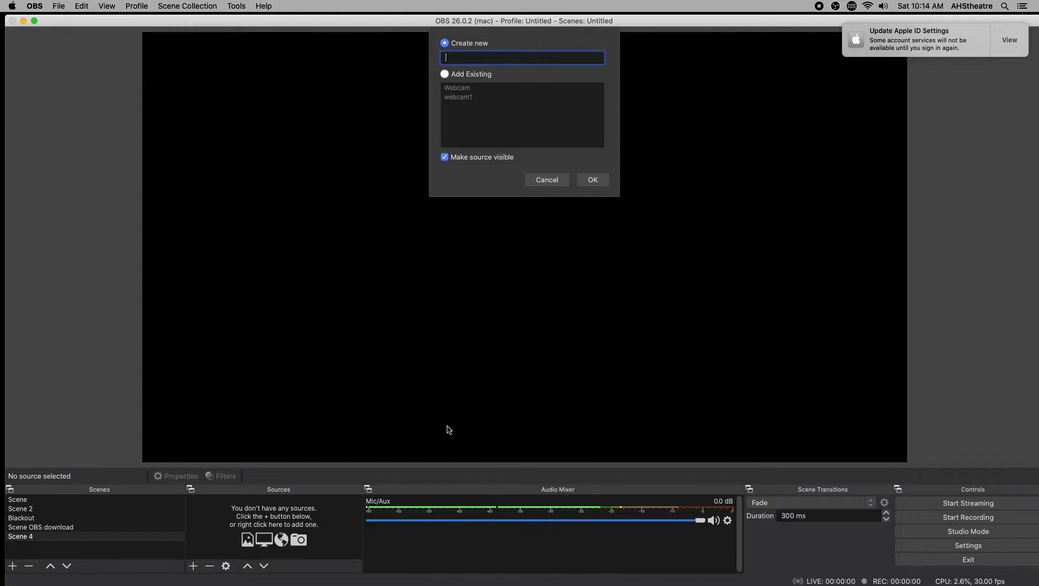
{"action": "type", "text": "My Camera"}
{"action": "left_click", "coordinate": [589, 184]}
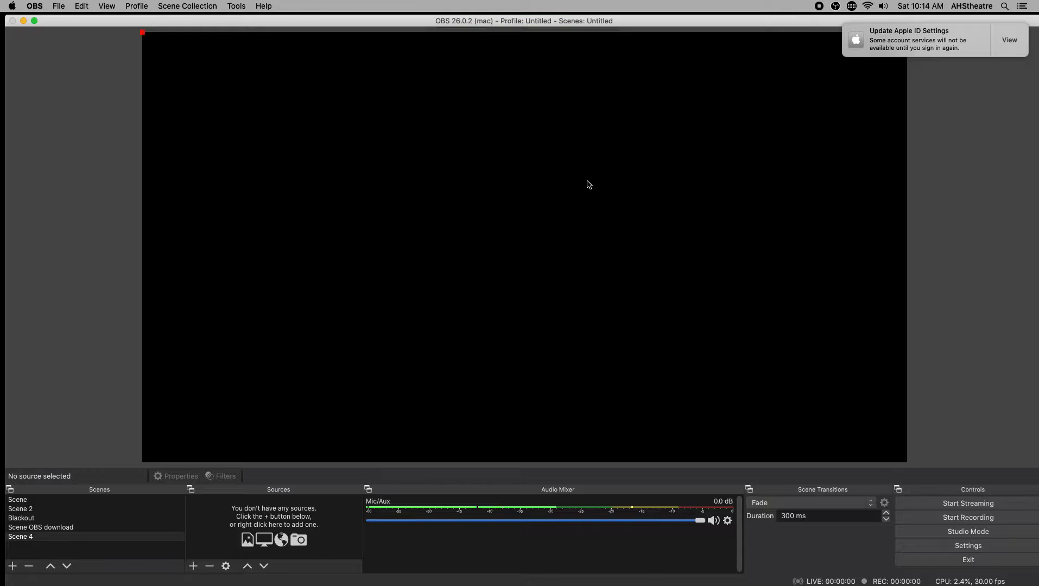
Step: Set the My Camera device to Full HD webcam and accept its properties
{"action": "left_click", "coordinate": [543, 352]}
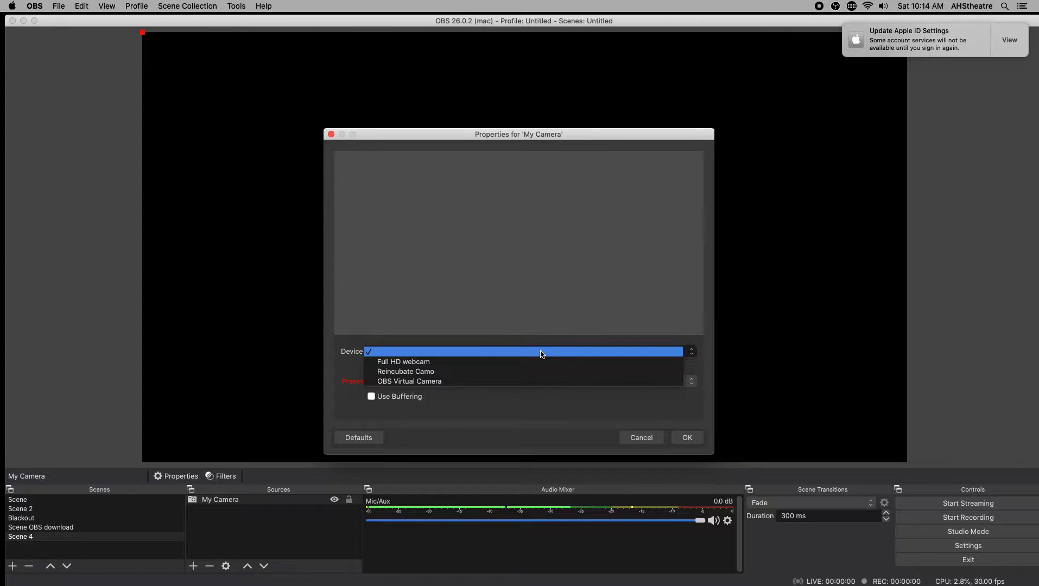
{"action": "left_click", "coordinate": [449, 362]}
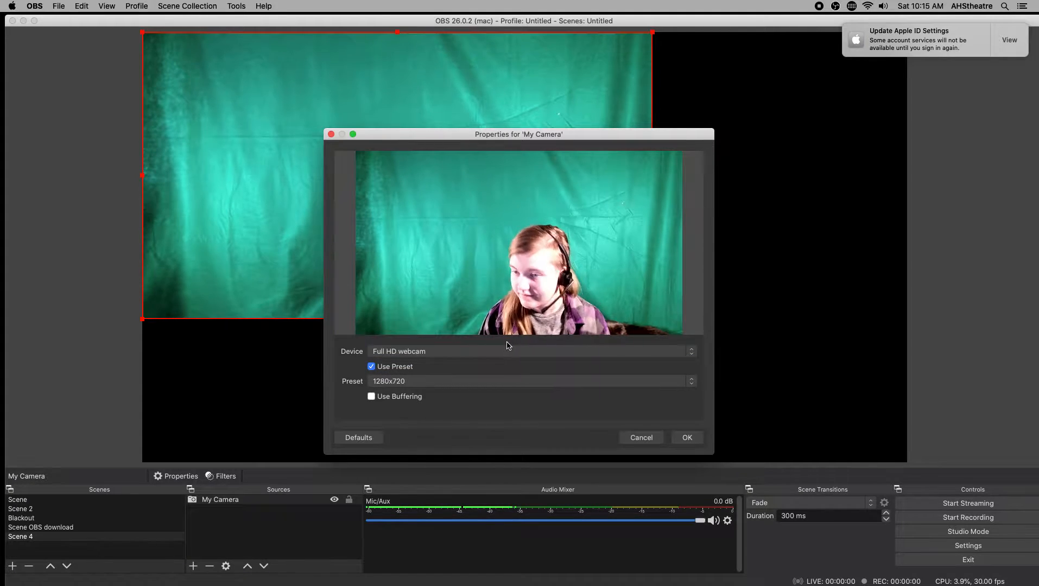
{"action": "left_click", "coordinate": [685, 439]}
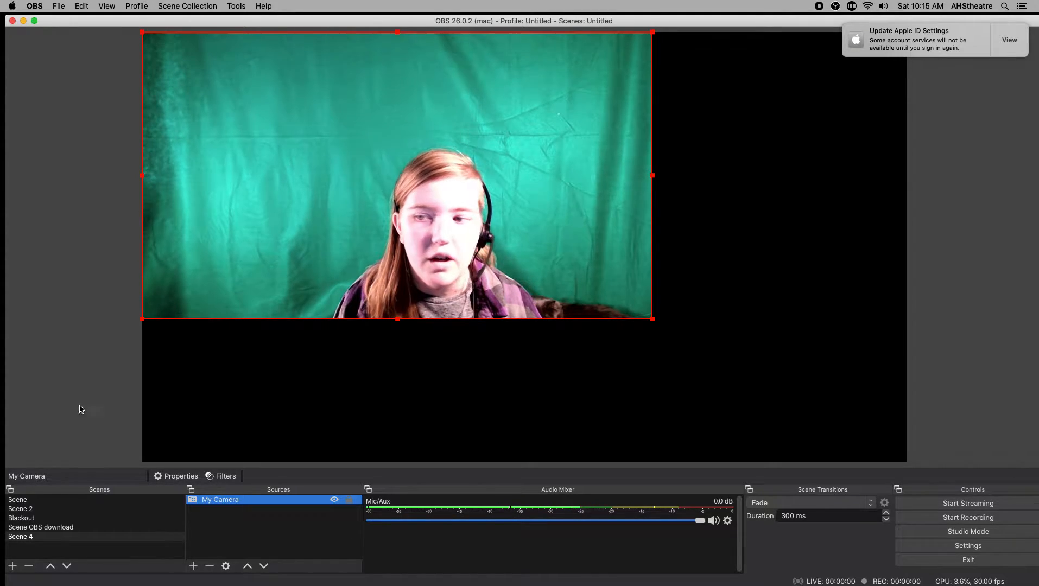
Step: Enlarge the My Camera image in the preview and stretch it to the screen
{"action": "left_click", "coordinate": [654, 320]}
{"action": "left_click_drag", "start_coordinate": [653, 321], "coordinate": [820, 412]}
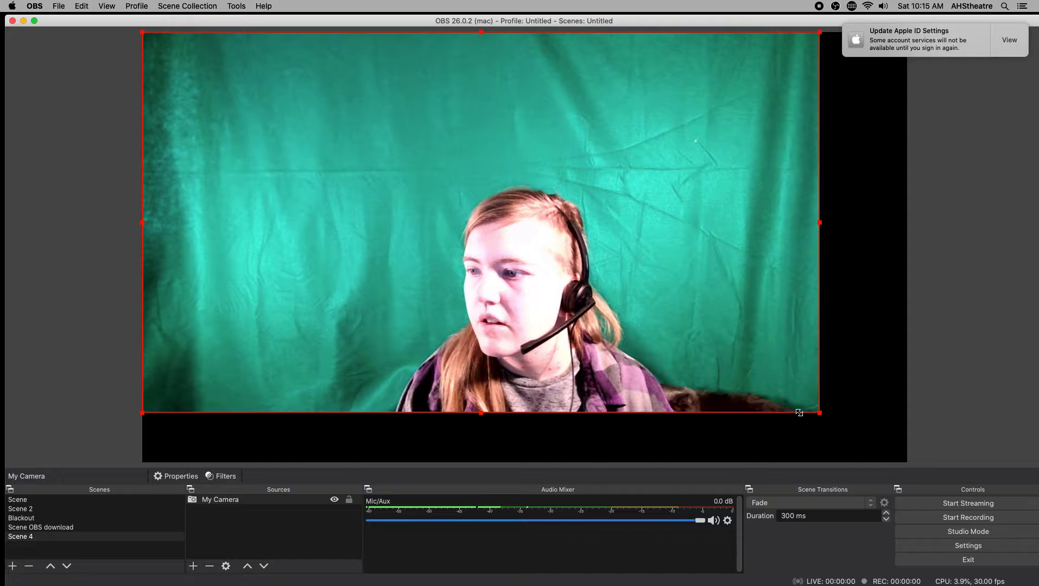
{"action": "right_click", "coordinate": [656, 269]}
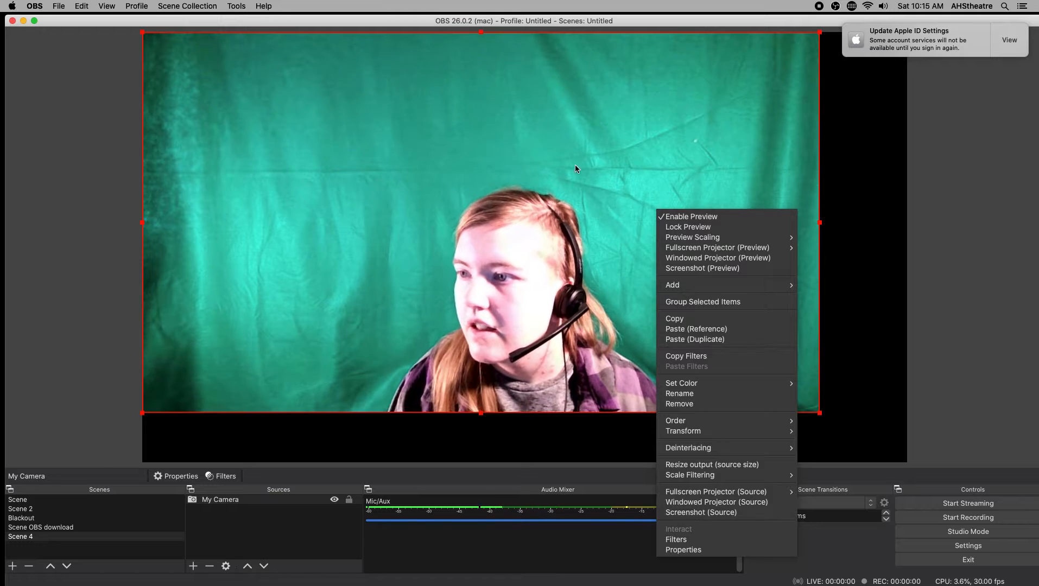
{"action": "mouse_move", "coordinate": [719, 432]}
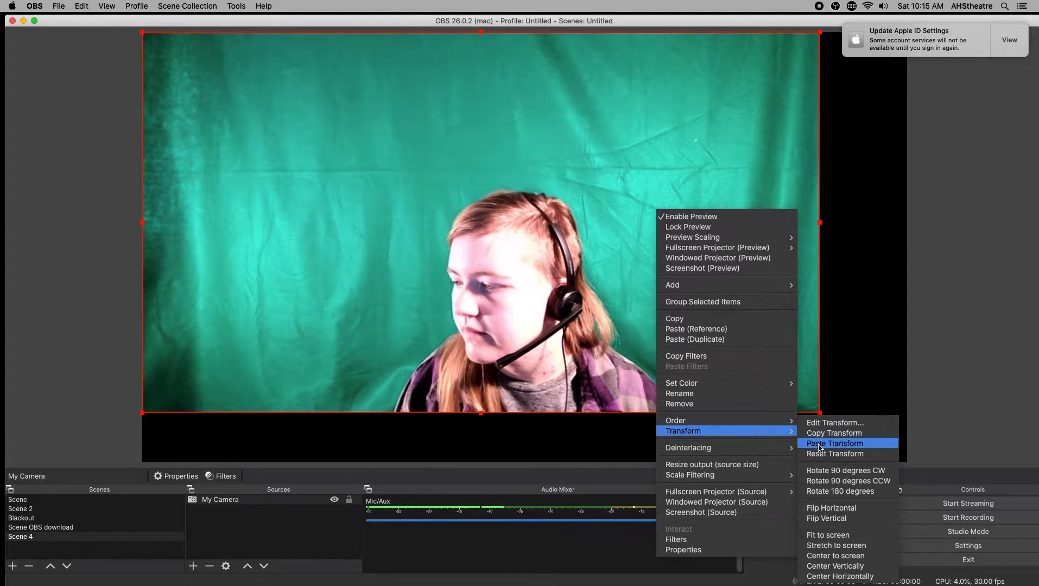
{"action": "left_click", "coordinate": [826, 547]}
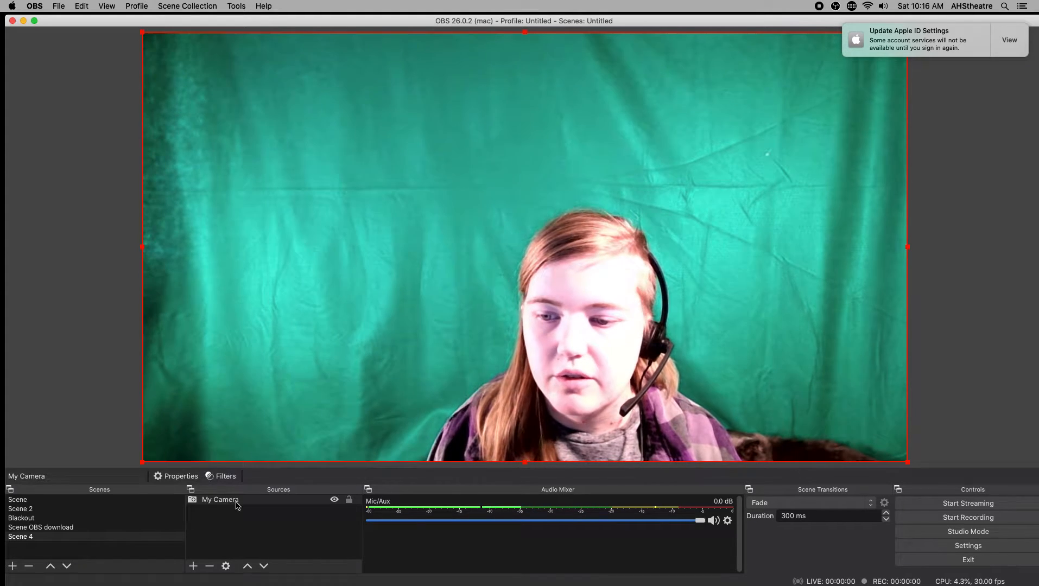
Step: Add a new Media Source named snow field to Scene 4
{"action": "right_click", "coordinate": [214, 534]}
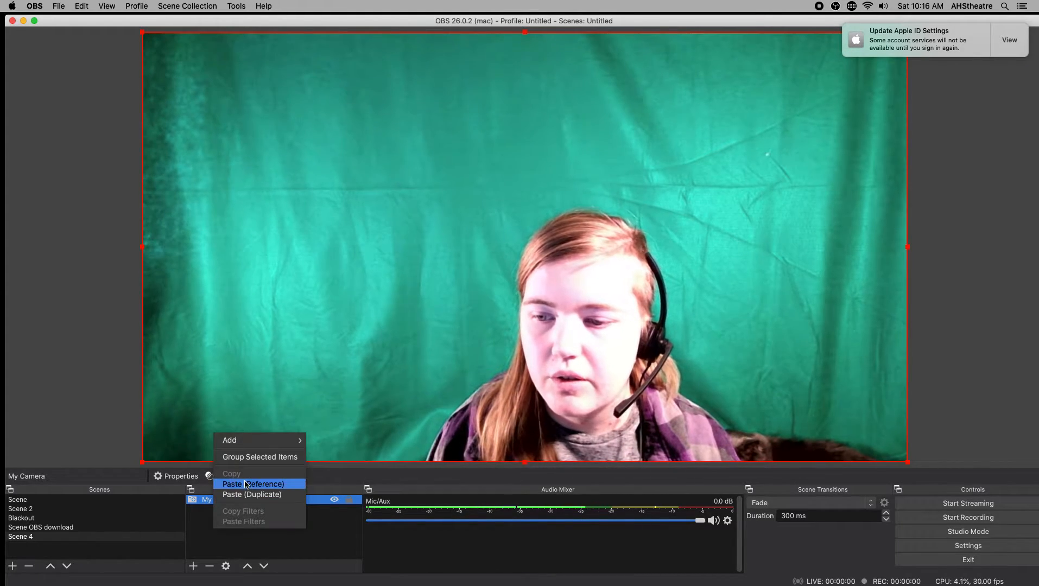
{"action": "mouse_move", "coordinate": [274, 439]}
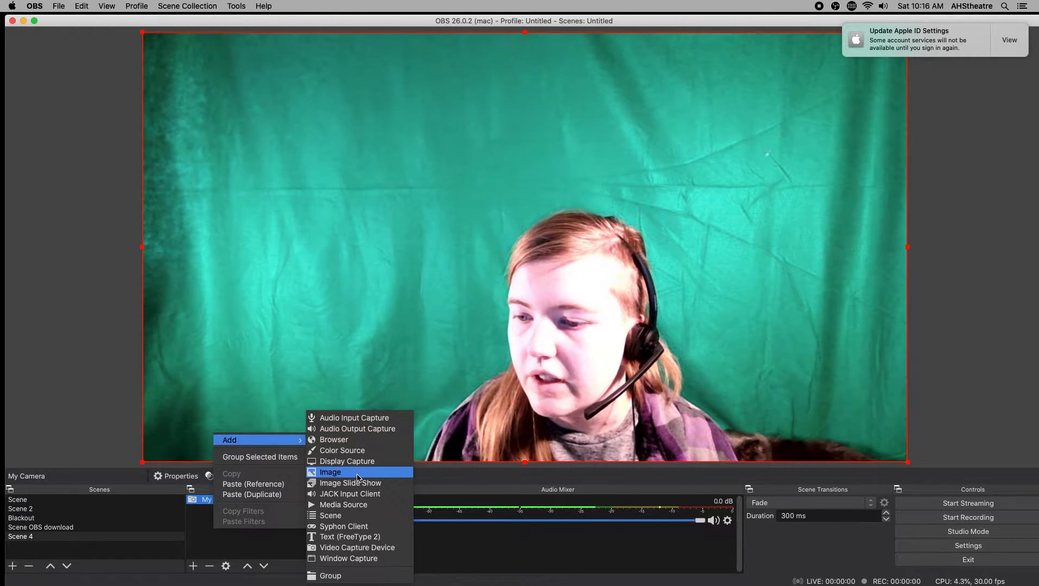
{"action": "left_click", "coordinate": [351, 506]}
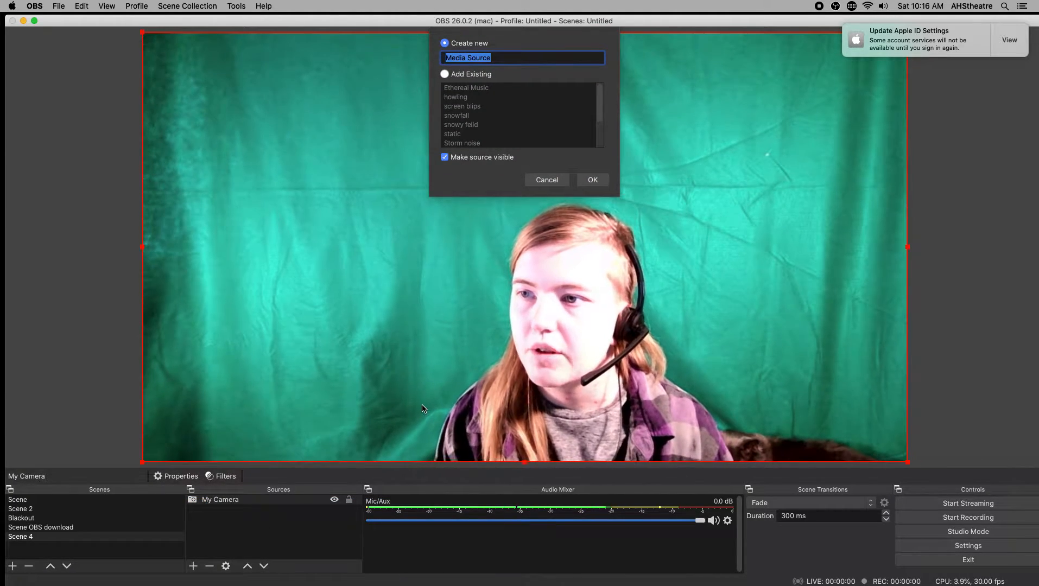
{"action": "key", "text": "BackSpace"}
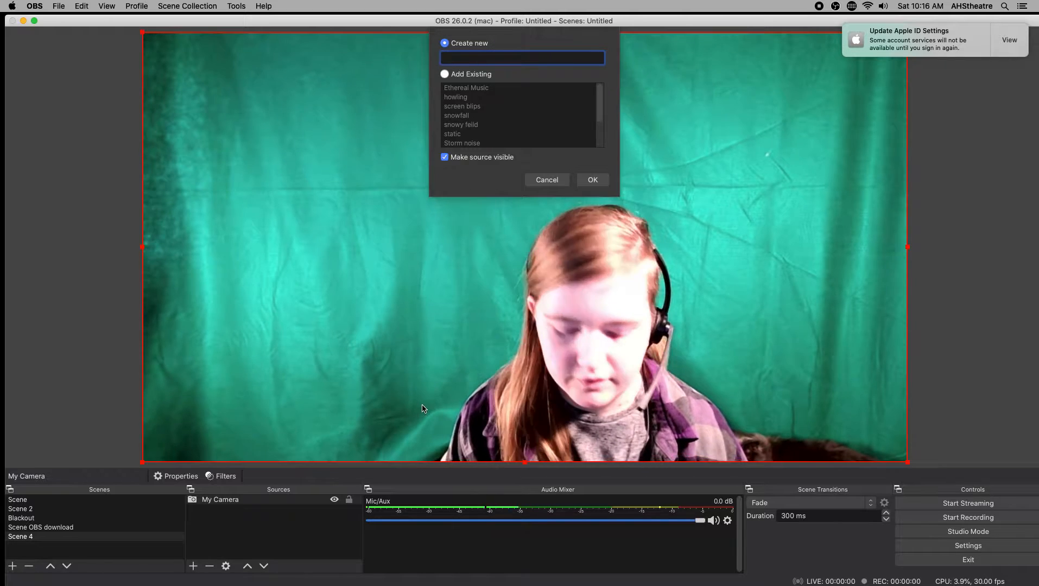
{"action": "type", "text": "snow field"}
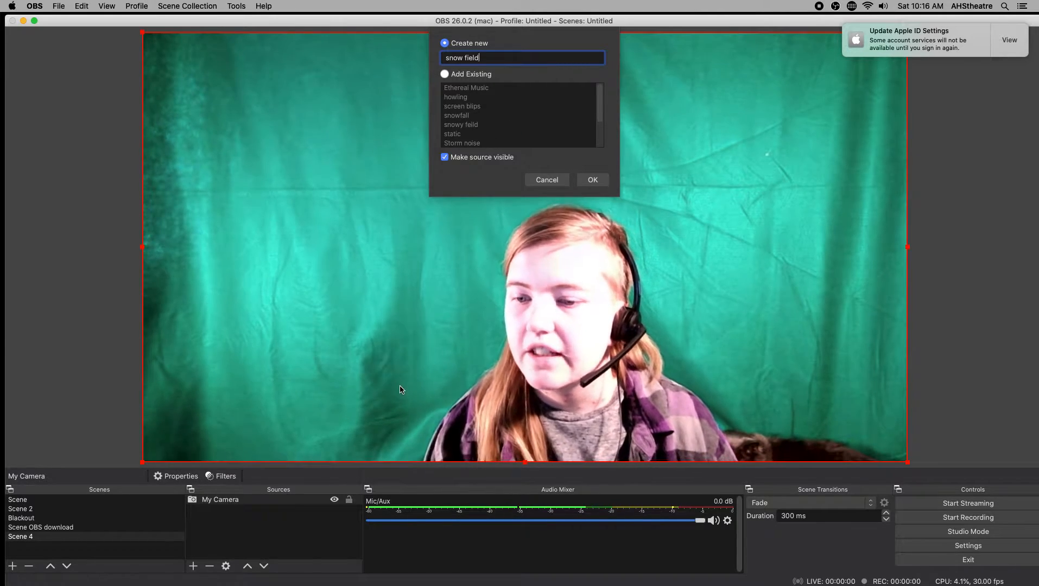
{"action": "left_click", "coordinate": [594, 180]}
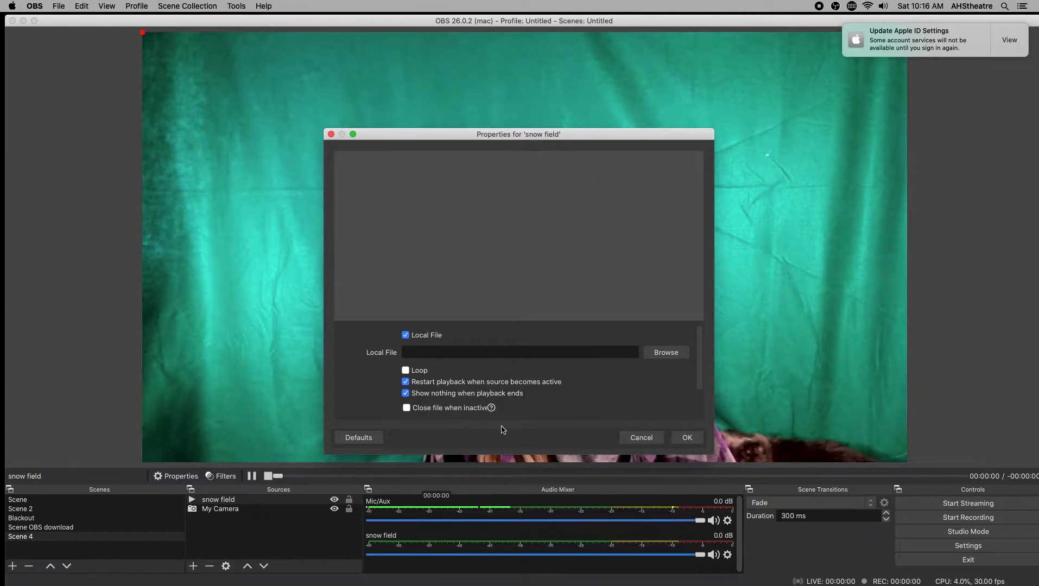
Step: Load Snowfall - 2362.mp4 from the Intro To OBS video Sources folder as the local file of the snow field source
{"action": "left_click", "coordinate": [655, 354]}
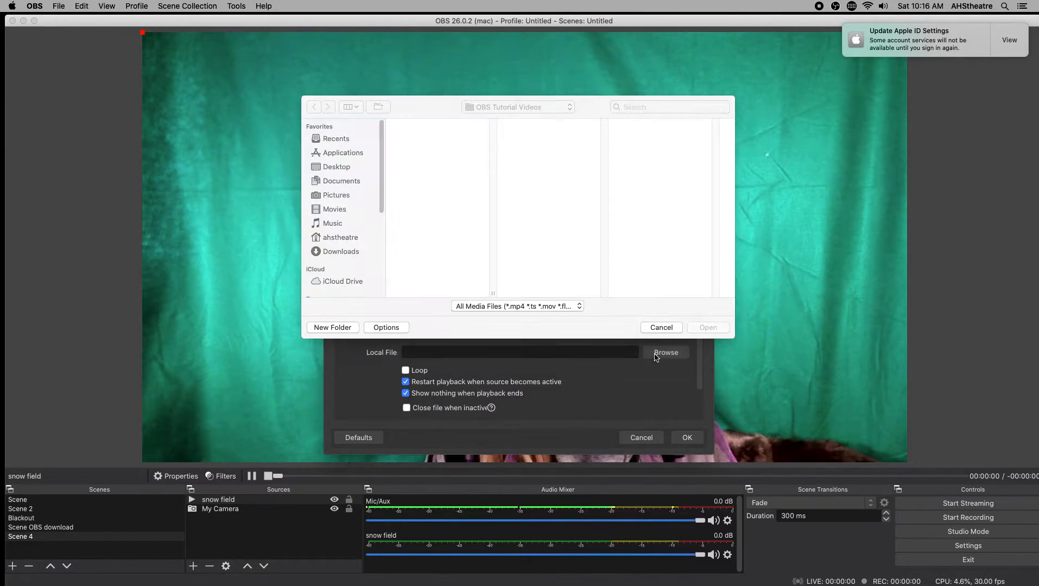
{"action": "left_click", "coordinate": [340, 239]}
{"action": "left_click", "coordinate": [457, 162]}
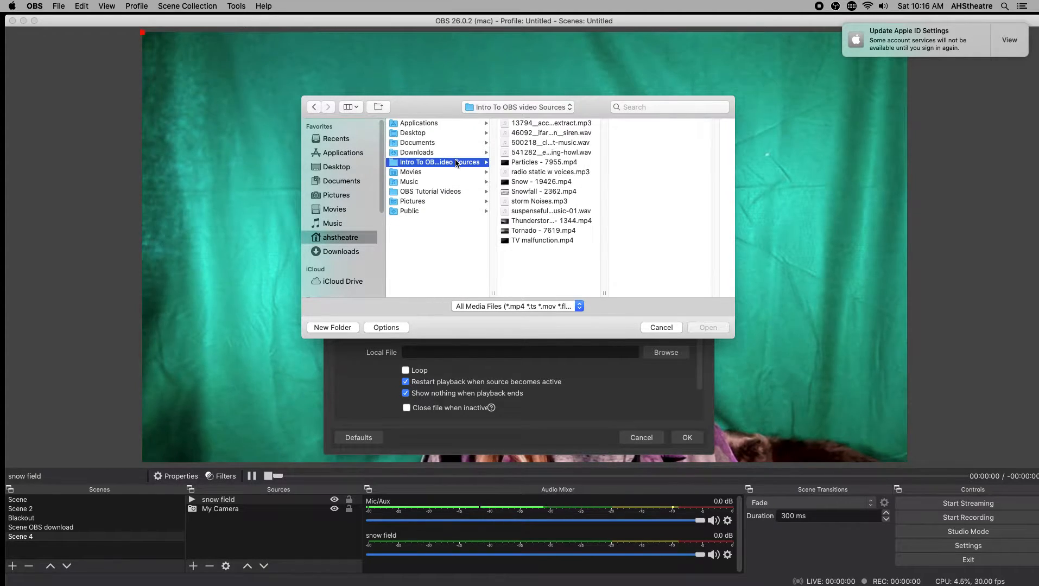
{"action": "left_click", "coordinate": [532, 192]}
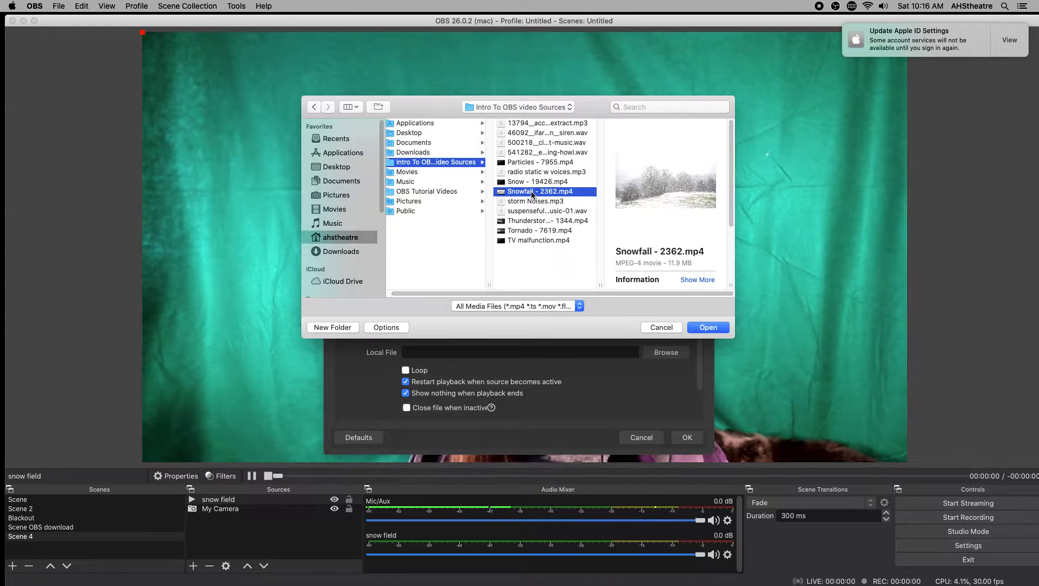
{"action": "left_click", "coordinate": [707, 328]}
{"action": "left_click", "coordinate": [687, 438]}
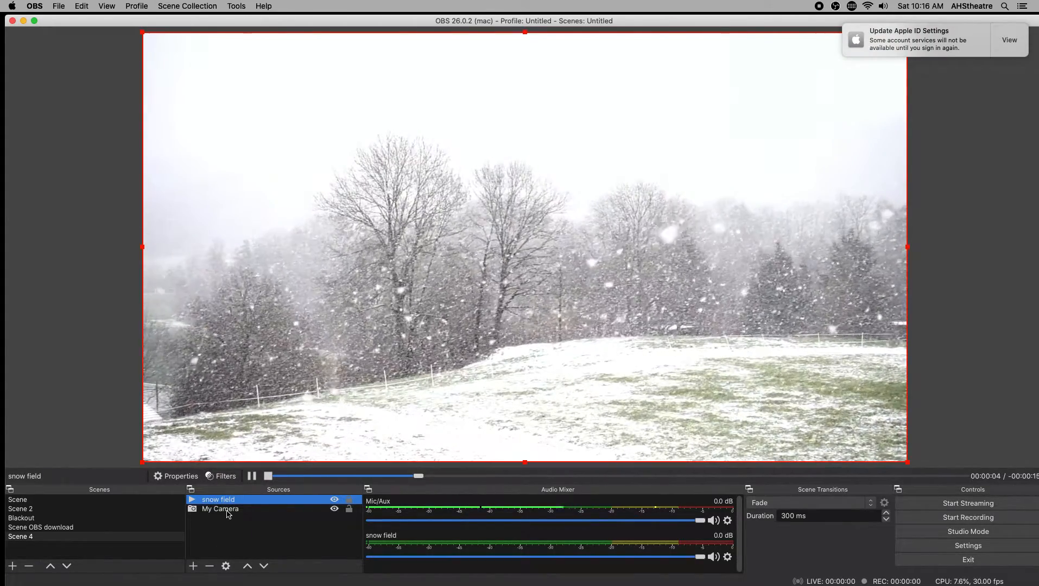
Step: Move My Camera above the snow field source and give it a Chroma Key effect filter with Green as key color type
{"action": "left_click_drag", "start_coordinate": [228, 514], "coordinate": [229, 499]}
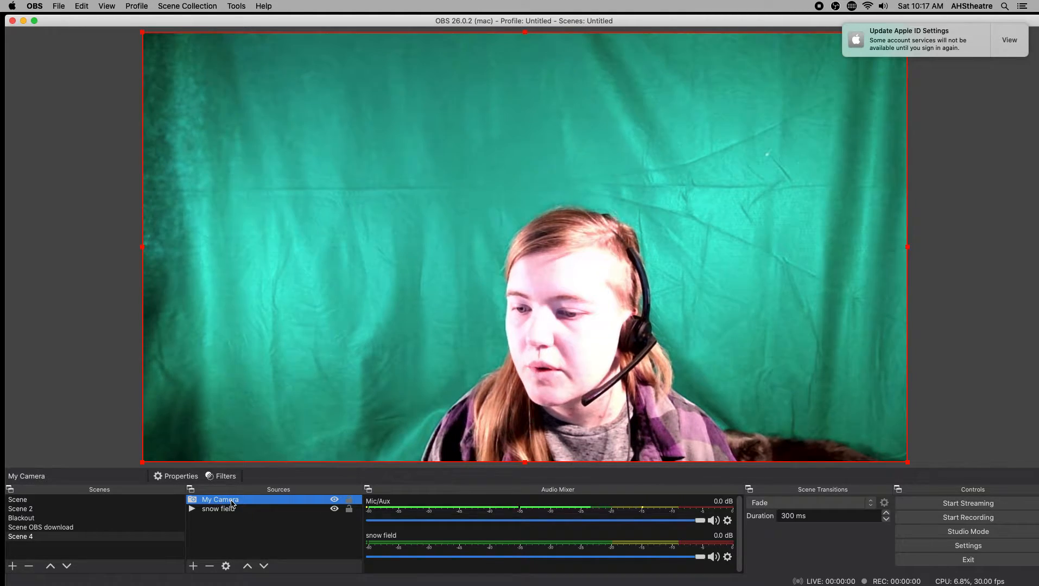
{"action": "right_click", "coordinate": [232, 502]}
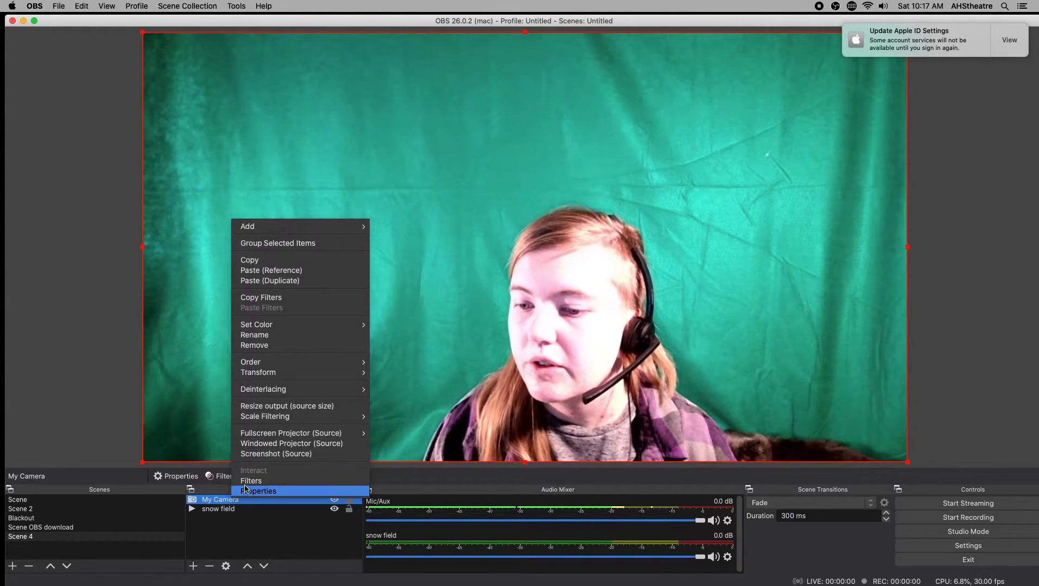
{"action": "left_click", "coordinate": [249, 481]}
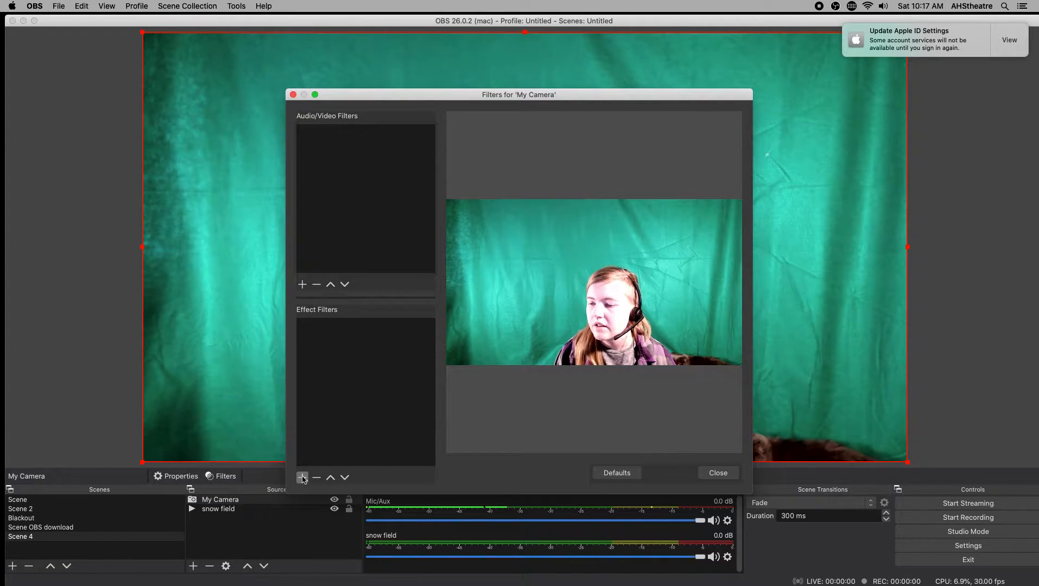
{"action": "left_click", "coordinate": [302, 477]}
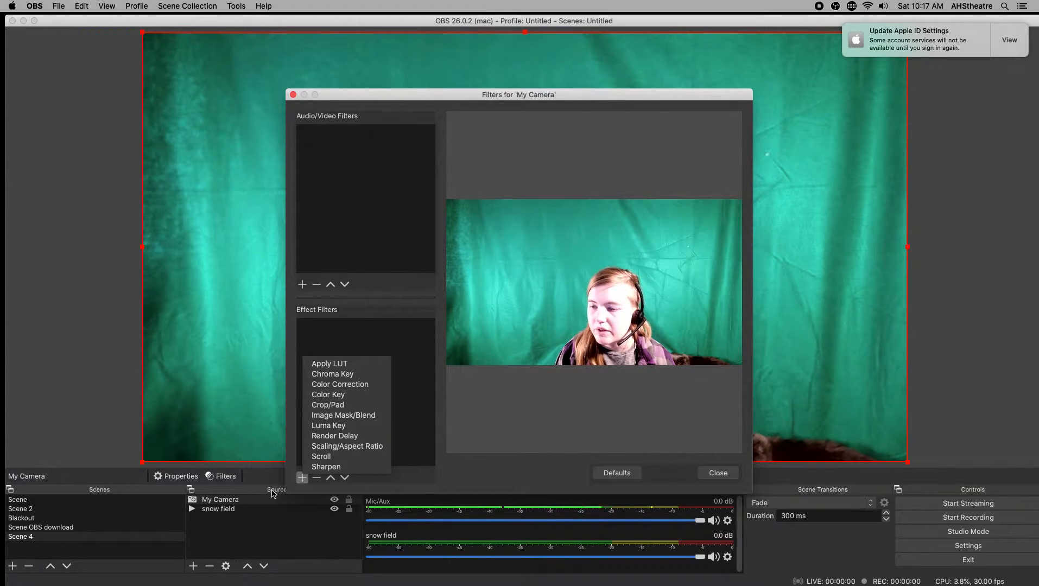
{"action": "left_click", "coordinate": [338, 375]}
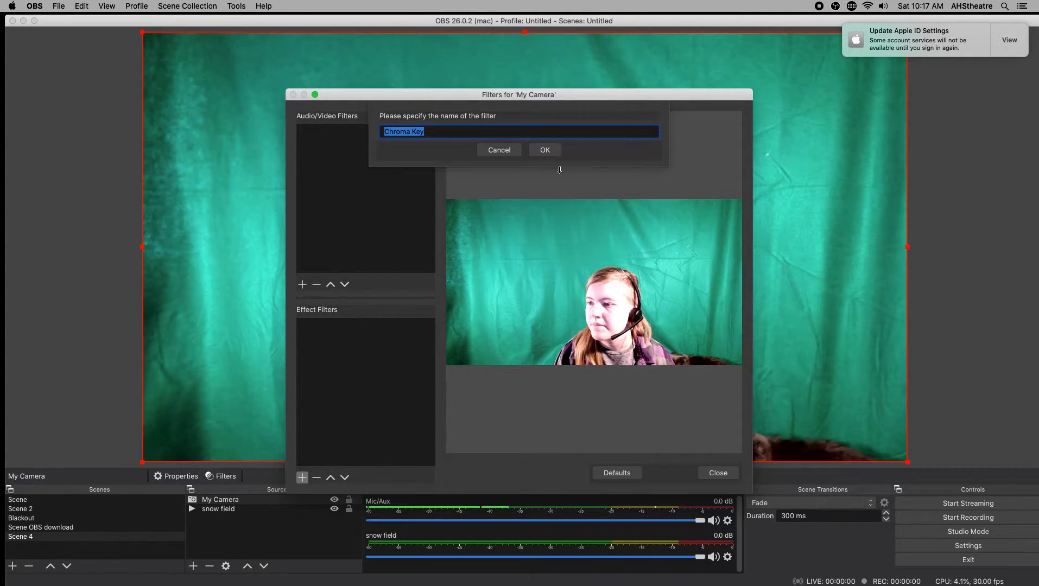
{"action": "left_click", "coordinate": [545, 150]}
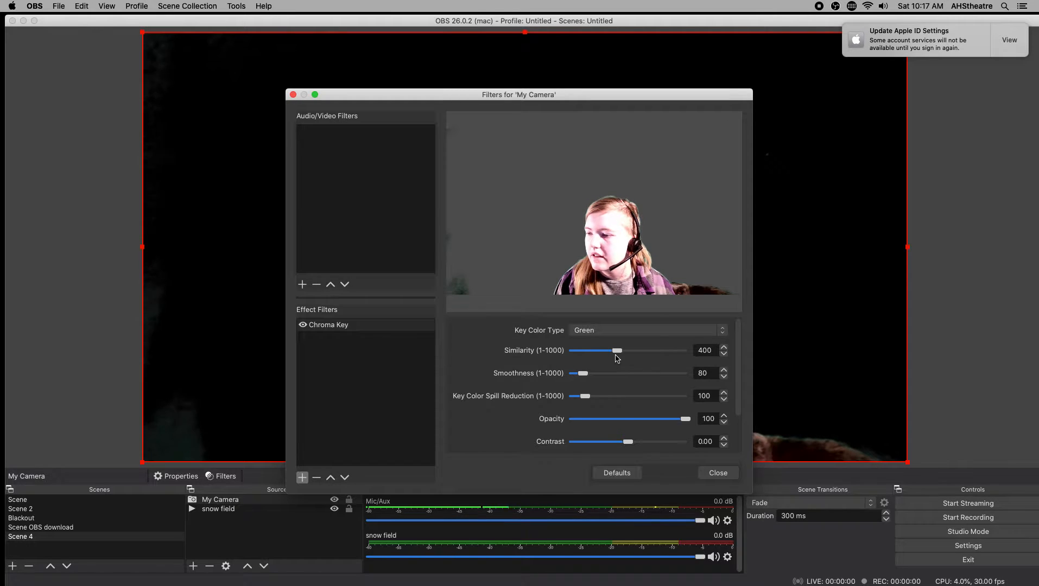
{"action": "left_click", "coordinate": [632, 332]}
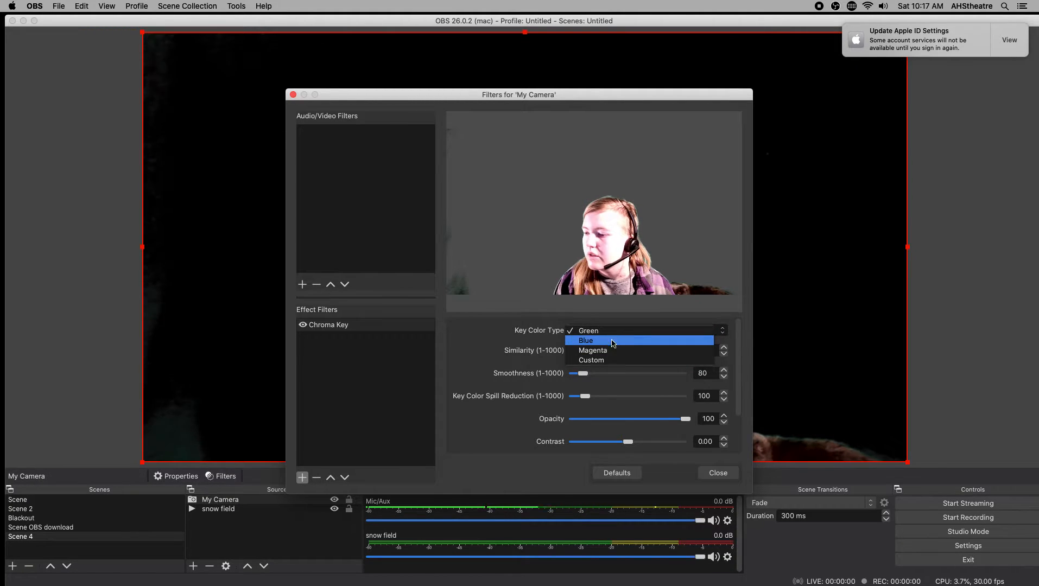
{"action": "left_click", "coordinate": [575, 331]}
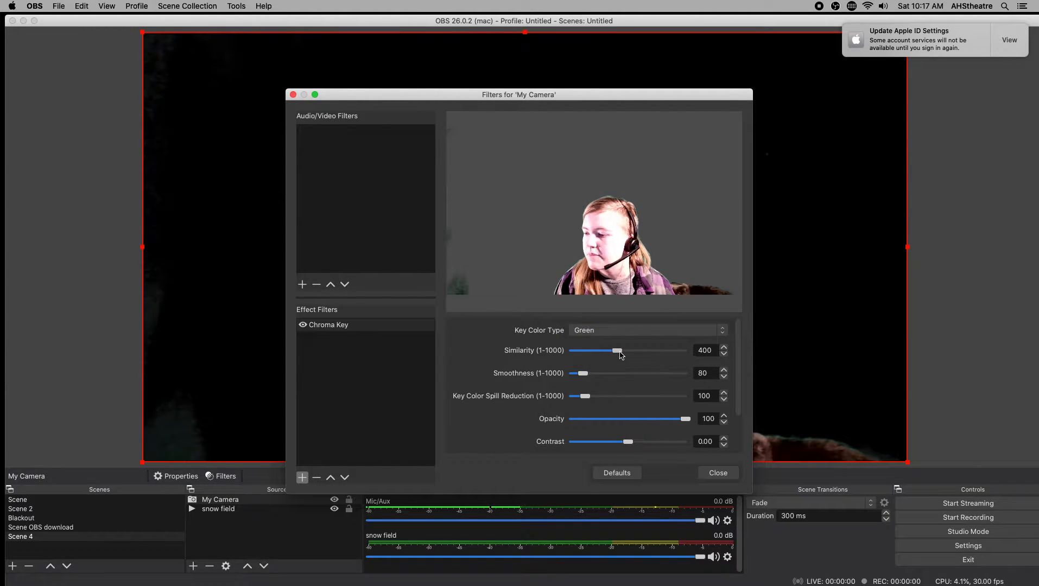
Step: Set the Similarity of My Camera's Chroma Key filter to 422 and close the filter settings
{"action": "mouse_move", "coordinate": [617, 353]}
{"action": "left_mouse_down"}
{"action": "mouse_move", "coordinate": [607, 354]}
{"action": "mouse_move", "coordinate": [617, 353]}
{"action": "left_mouse_up"}
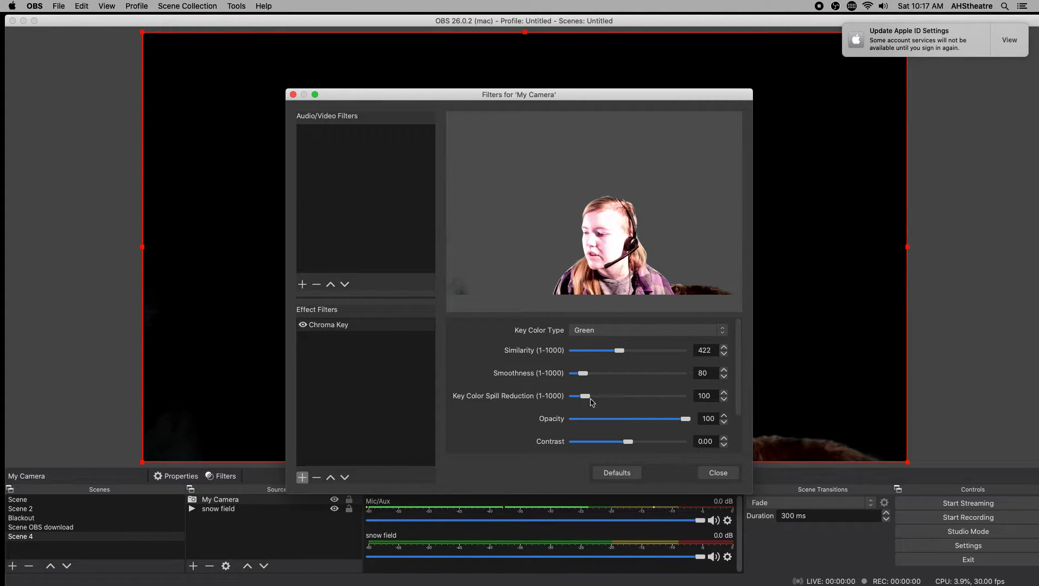
{"action": "left_click", "coordinate": [716, 474]}
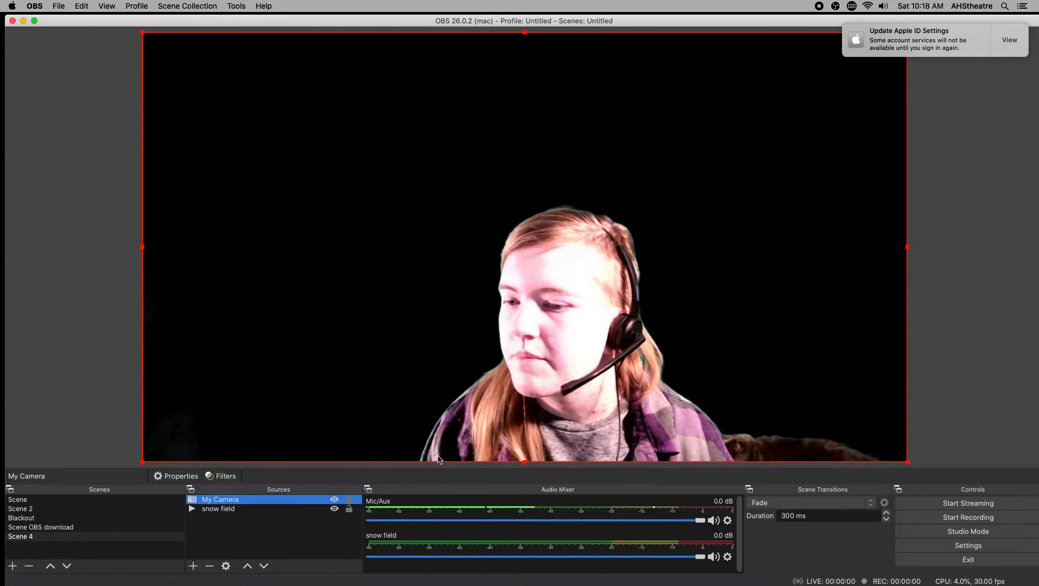
Step: Try placing the snow field source above My Camera in Scene 4
{"action": "left_click", "coordinate": [232, 510]}
{"action": "left_click_drag", "start_coordinate": [233, 499], "coordinate": [233, 498]}
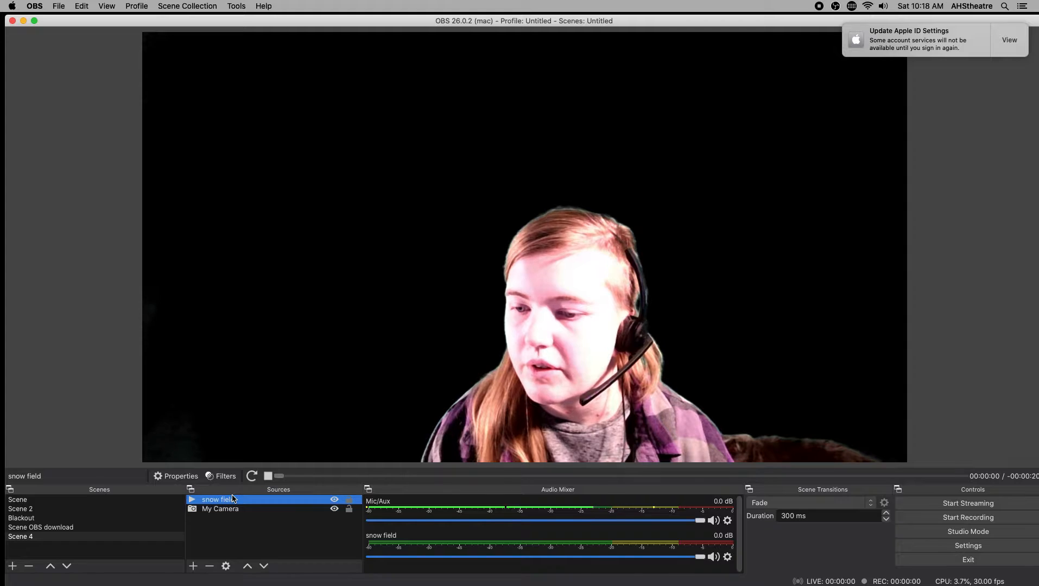
{"action": "left_click", "coordinate": [248, 529]}
{"action": "left_click", "coordinate": [239, 503]}
{"action": "left_click", "coordinate": [238, 510]}
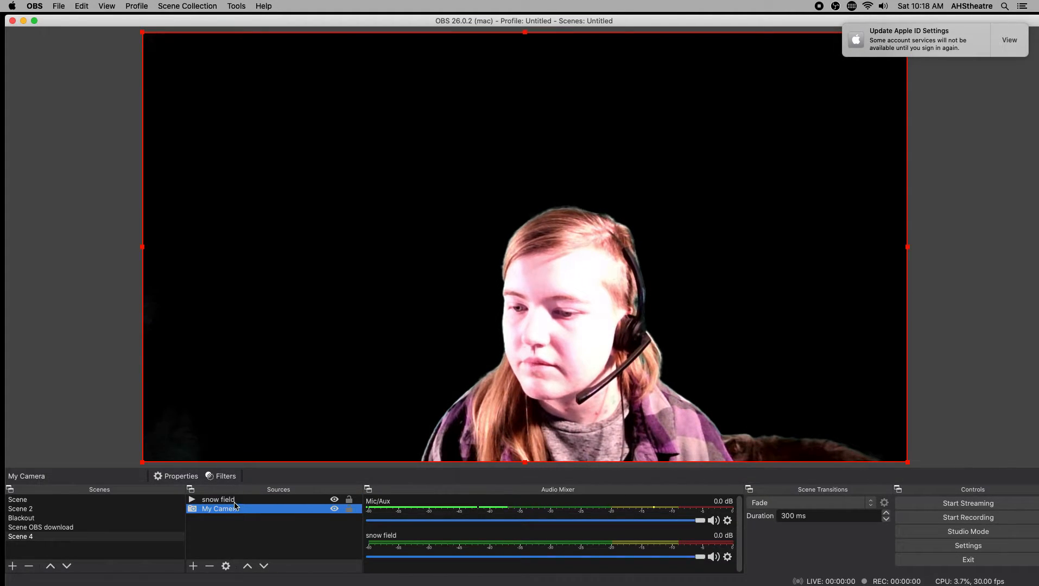
{"action": "left_click", "coordinate": [235, 500]}
{"action": "right_click", "coordinate": [235, 503]}
{"action": "left_click", "coordinate": [234, 503]}
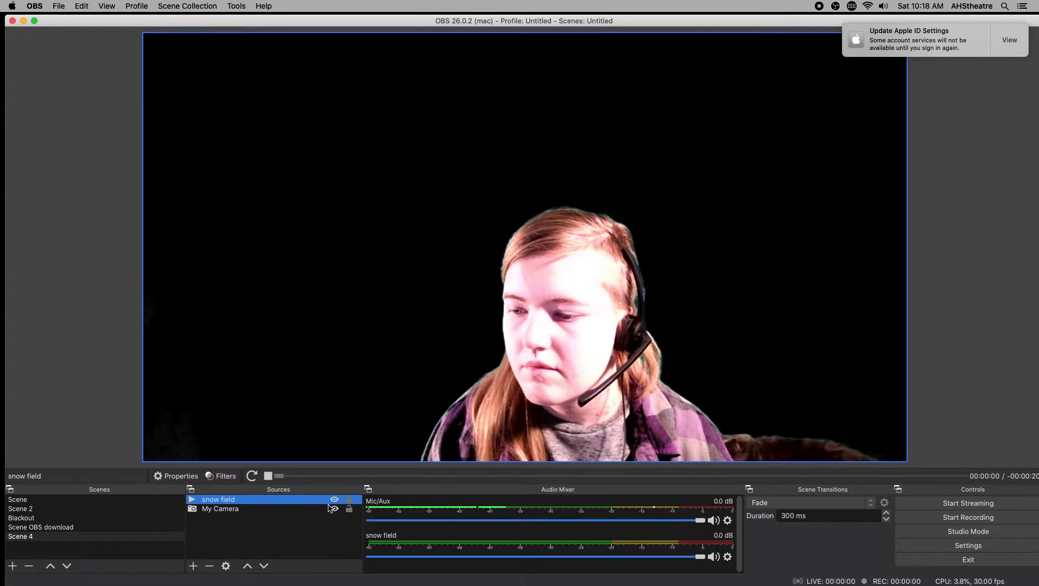
Step: Restart playback of the snow field video and move the source back below My Camera
{"action": "left_click", "coordinate": [253, 477]}
{"action": "mouse_move", "coordinate": [239, 512]}
{"action": "left_mouse_down"}
{"action": "mouse_move", "coordinate": [227, 493]}
{"action": "mouse_move", "coordinate": [223, 516]}
{"action": "left_mouse_up"}
{"action": "left_click", "coordinate": [223, 499]}
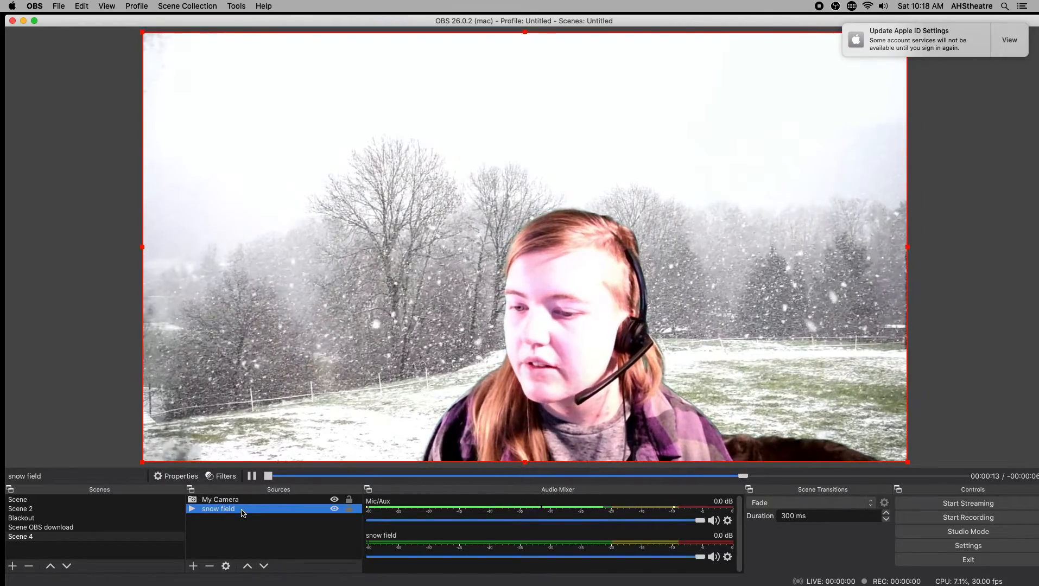
Step: Enable Loop in the properties of the snow field source
{"action": "right_click", "coordinate": [242, 513]}
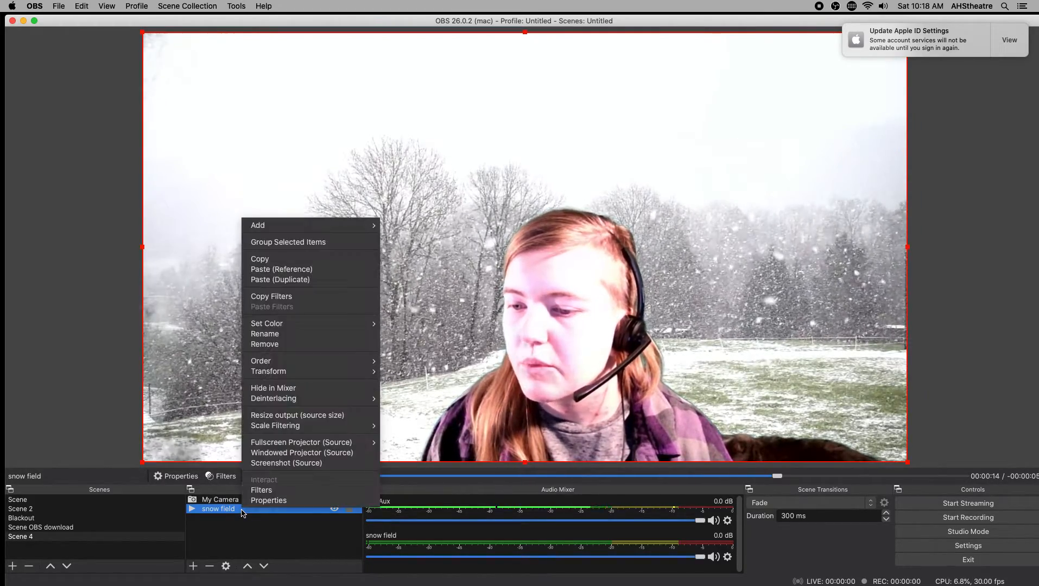
{"action": "left_click", "coordinate": [270, 501]}
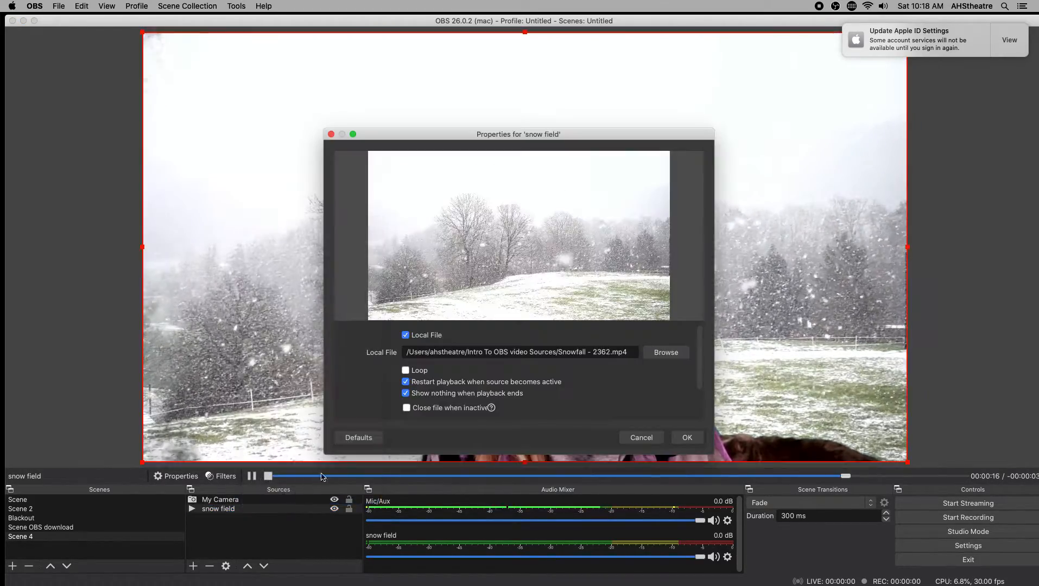
{"action": "left_click", "coordinate": [405, 371]}
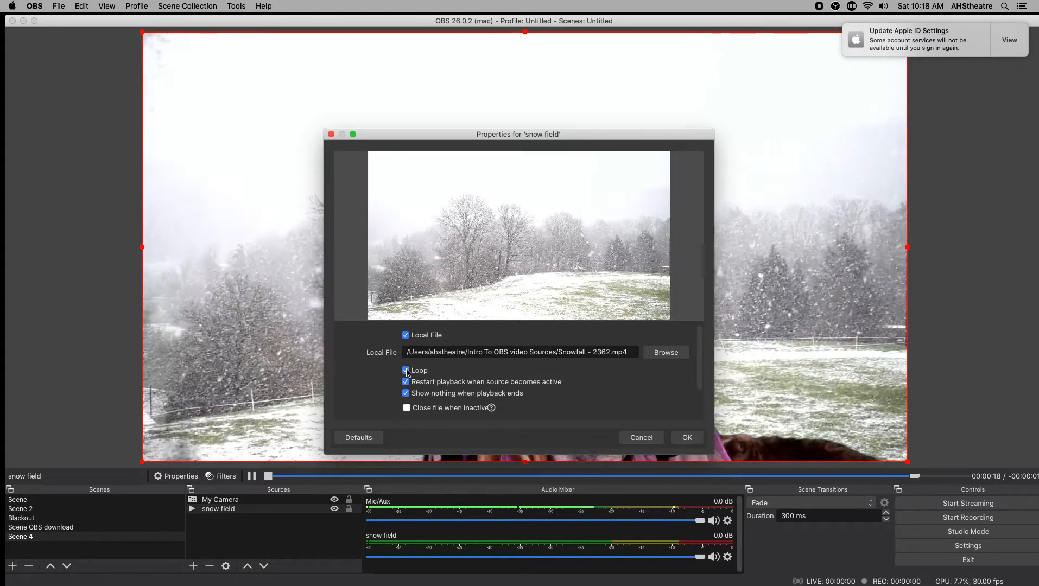
{"action": "left_click", "coordinate": [688, 438]}
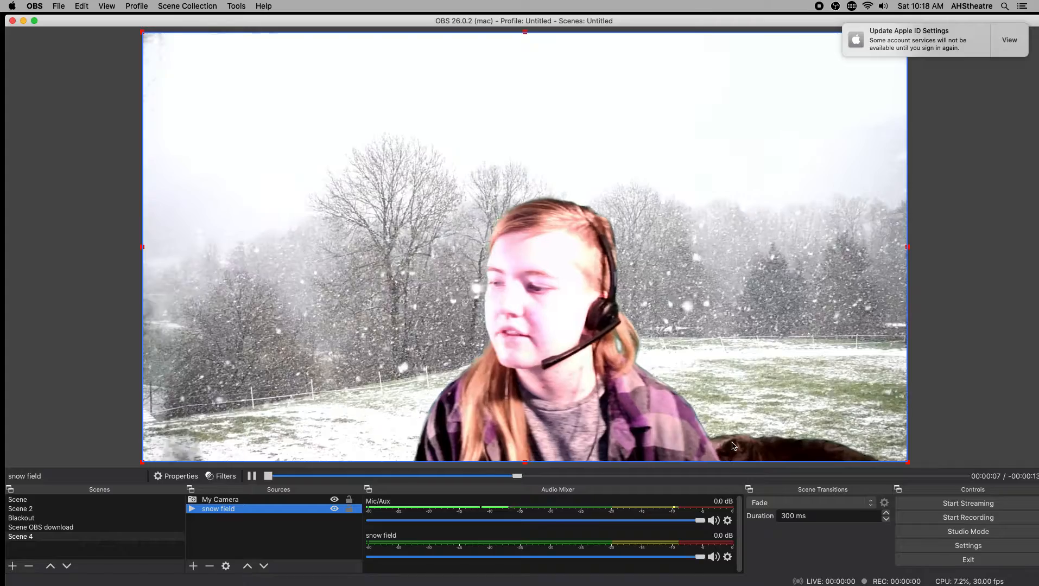
Step: Add a new Media Source named snow falling to Scene 4
{"action": "left_click", "coordinate": [255, 541]}
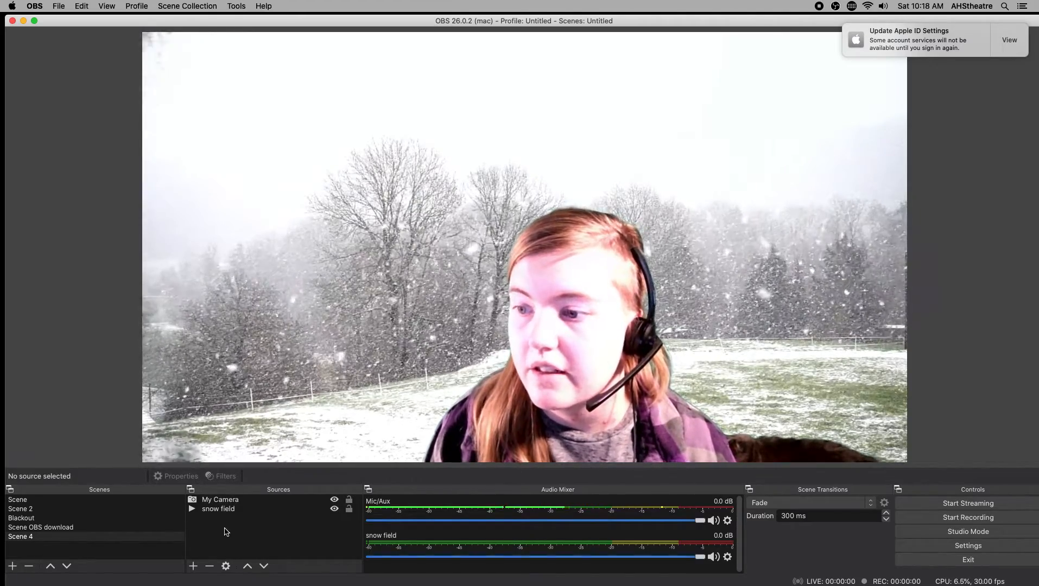
{"action": "left_click", "coordinate": [193, 566]}
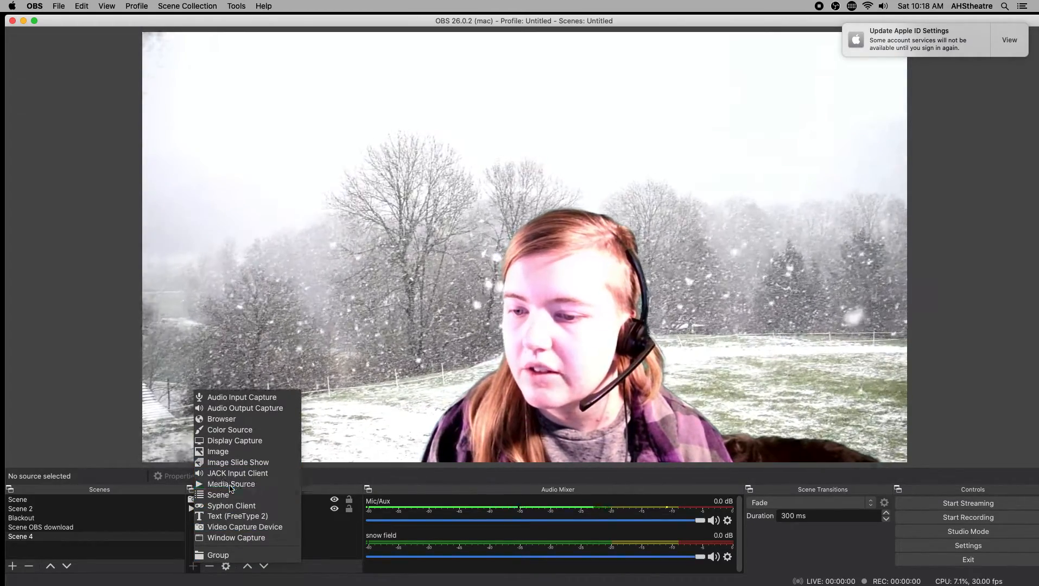
{"action": "left_click", "coordinate": [231, 484]}
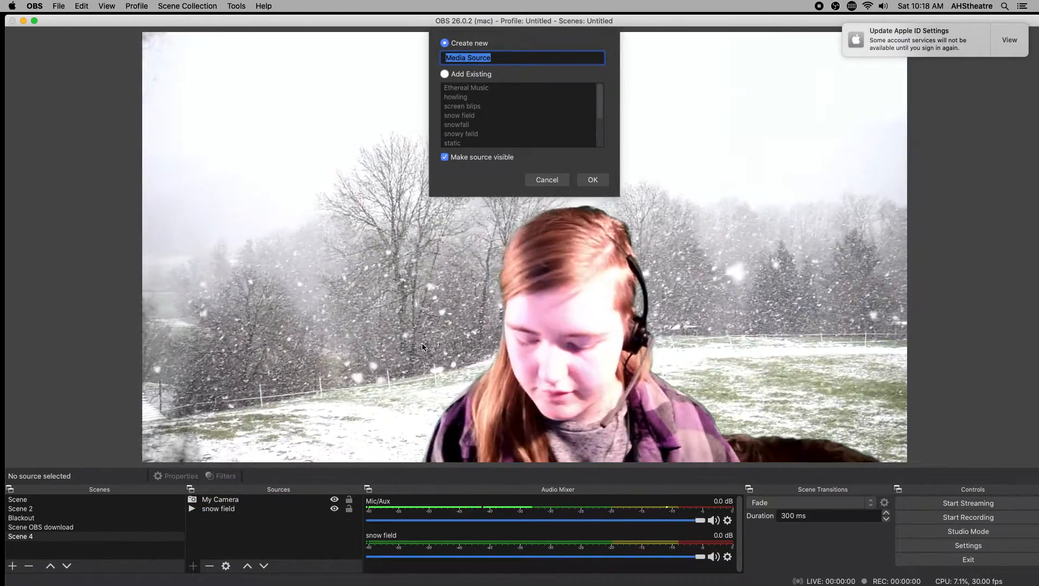
{"action": "type", "text": "sn"}
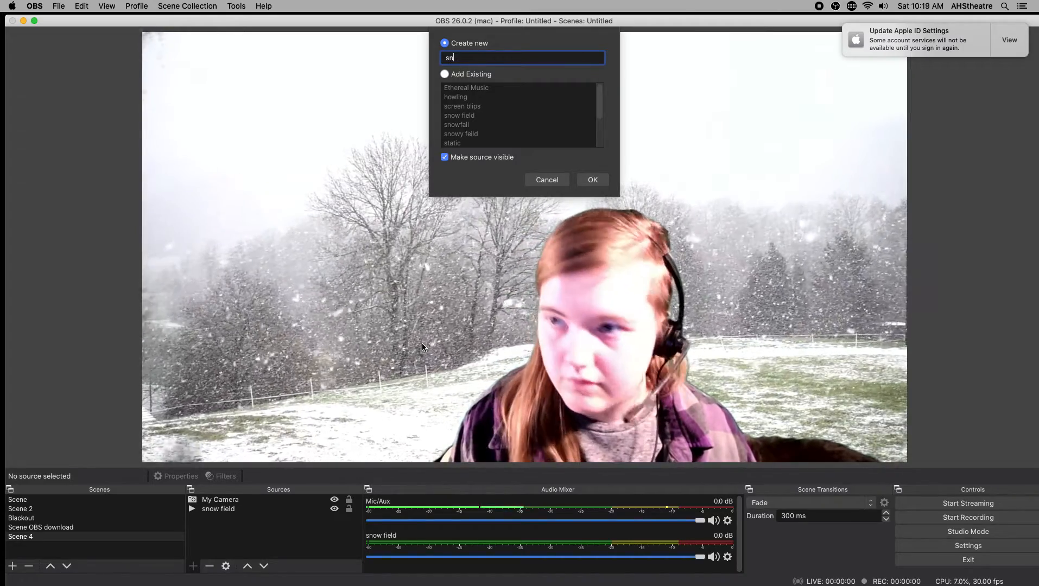
{"action": "type", "text": "ow falling"}
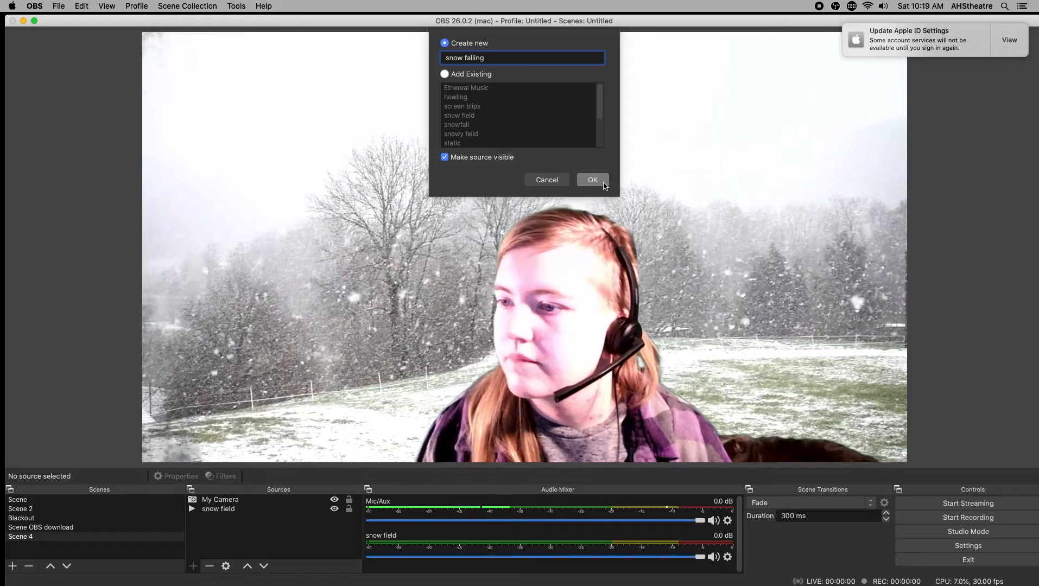
{"action": "left_click", "coordinate": [602, 181]}
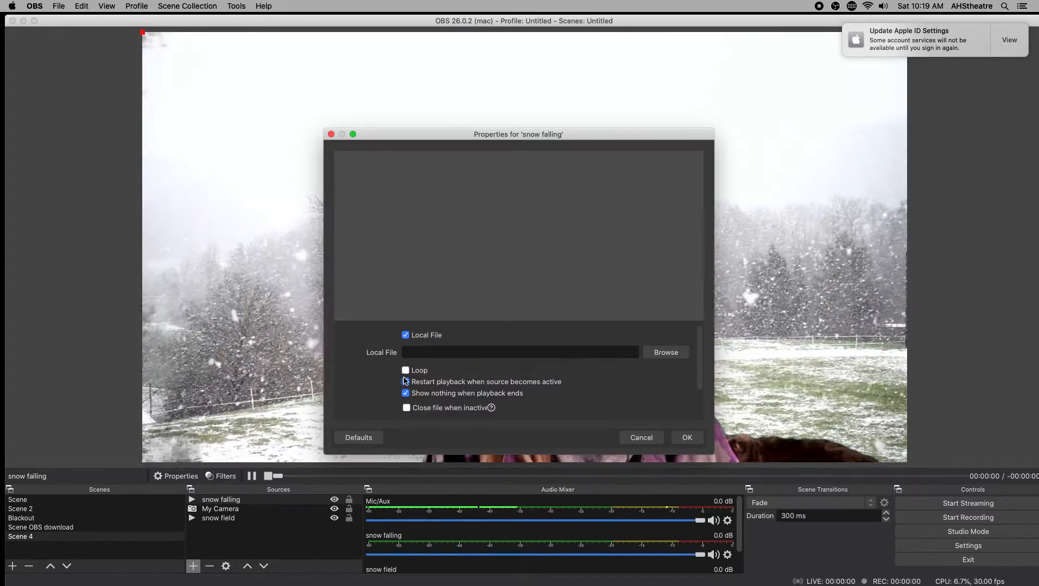
Step: Load Snow - 19426.mp4 as the local file of the snow falling source, with Loop enabled
{"action": "left_click", "coordinate": [657, 354]}
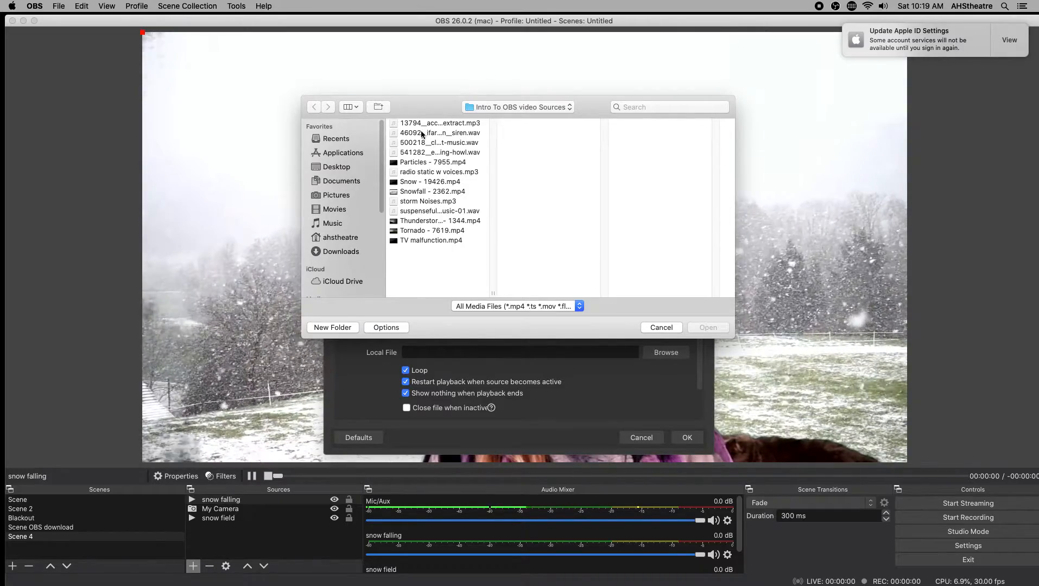
{"action": "left_click", "coordinate": [423, 180]}
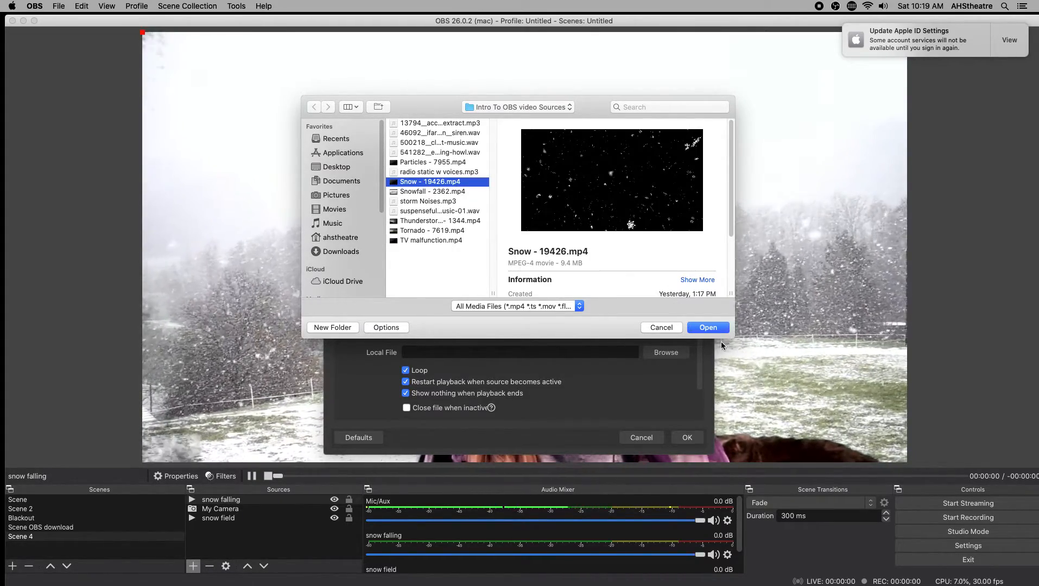
{"action": "left_click", "coordinate": [706, 327]}
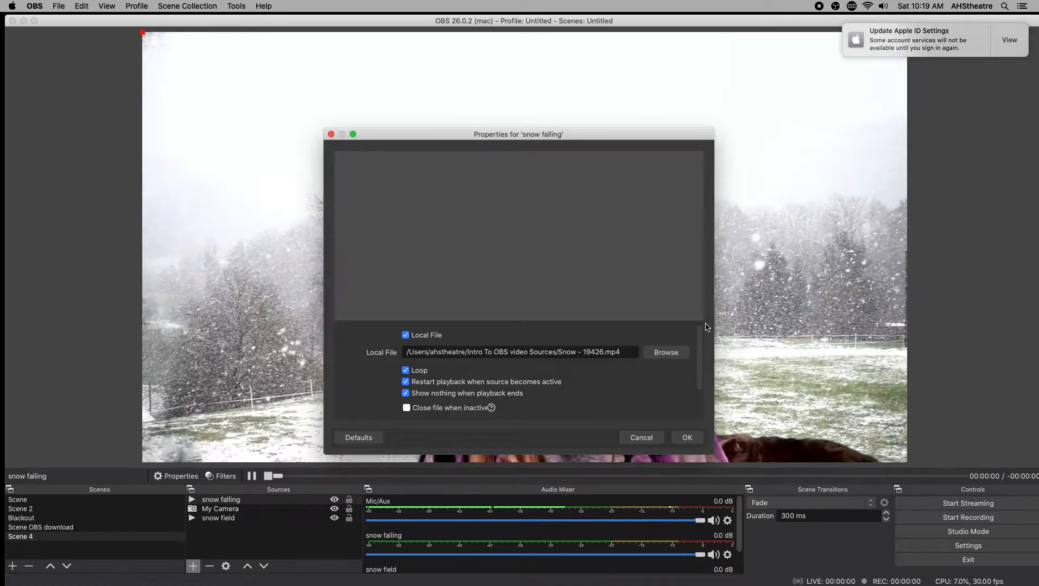
{"action": "left_click", "coordinate": [687, 438]}
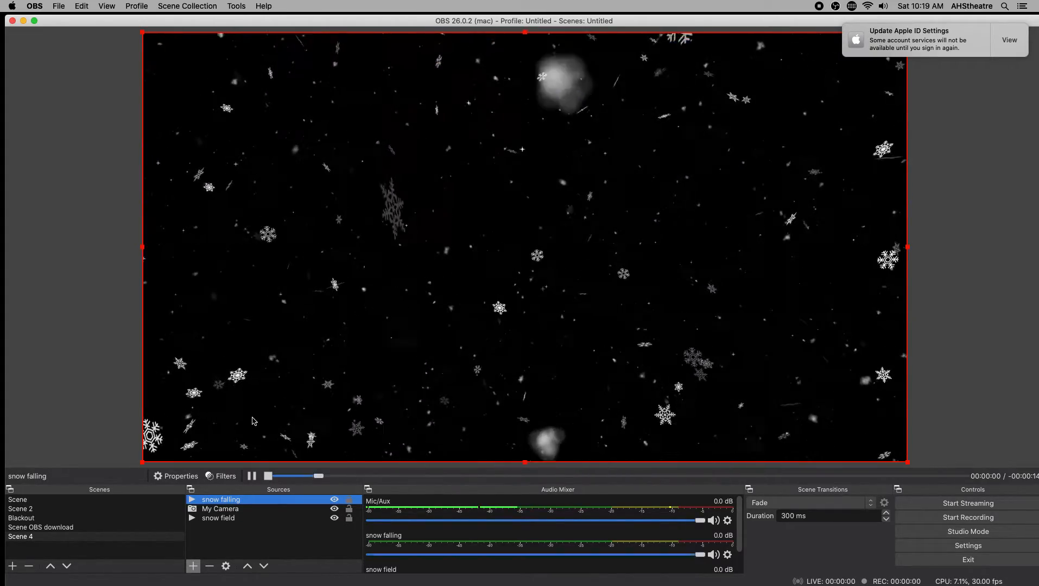
Step: Add a Chroma Key effect filter to the snow falling source, keeping the default filter name
{"action": "right_click", "coordinate": [253, 503]}
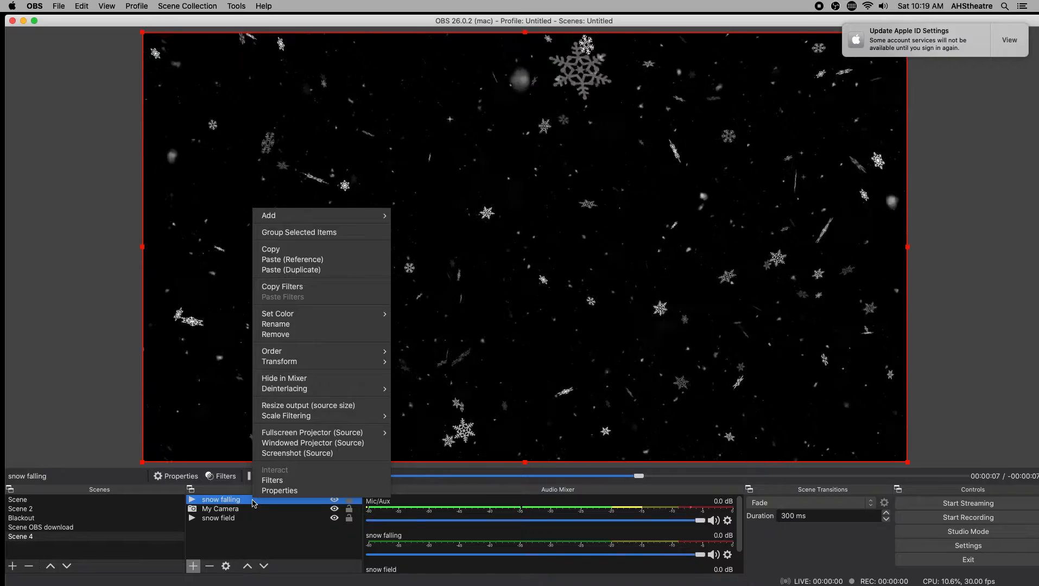
{"action": "left_click", "coordinate": [272, 480]}
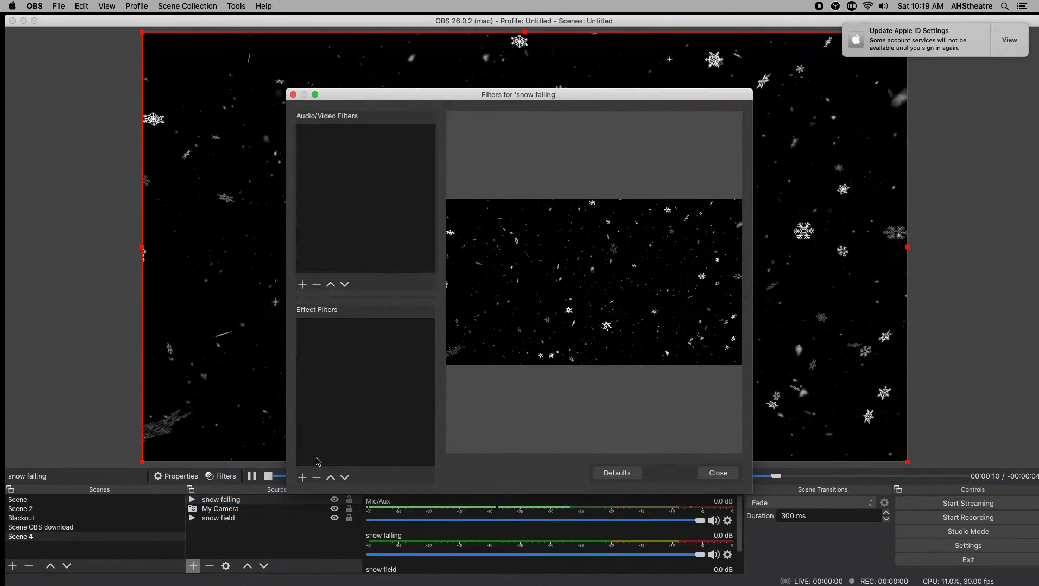
{"action": "left_click", "coordinate": [302, 478]}
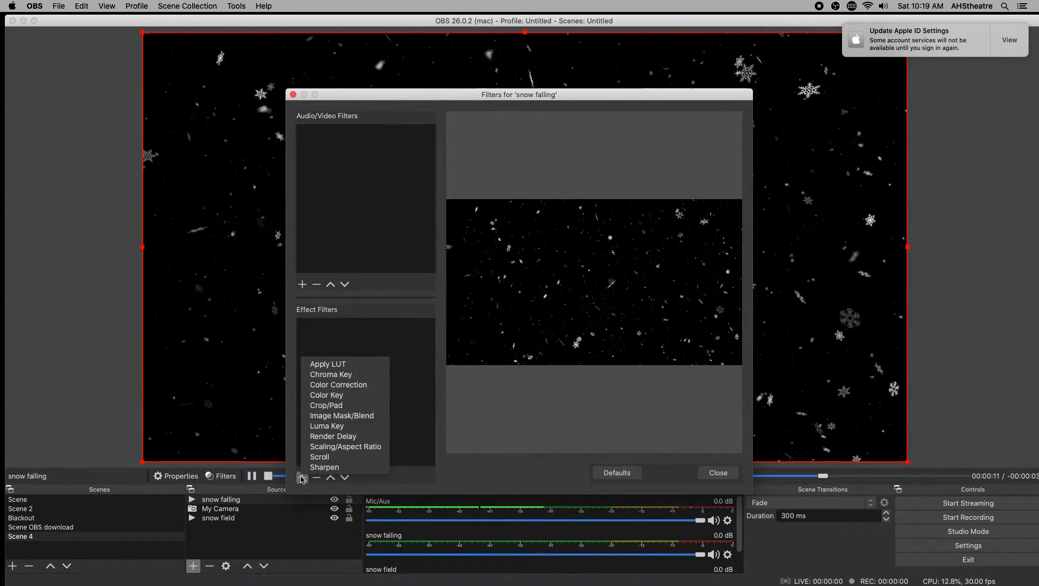
{"action": "left_click", "coordinate": [331, 374]}
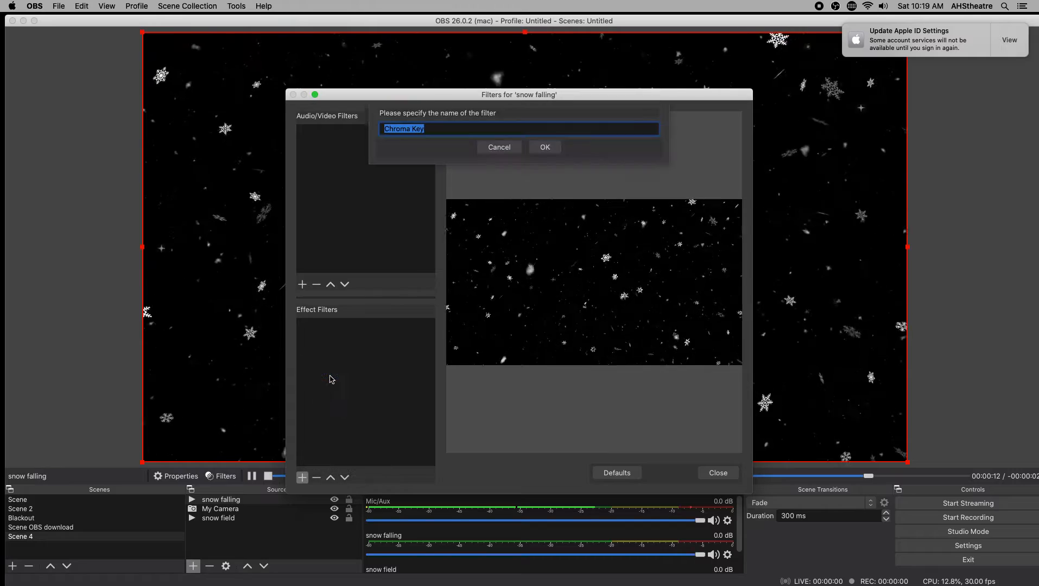
{"action": "left_click", "coordinate": [546, 150]}
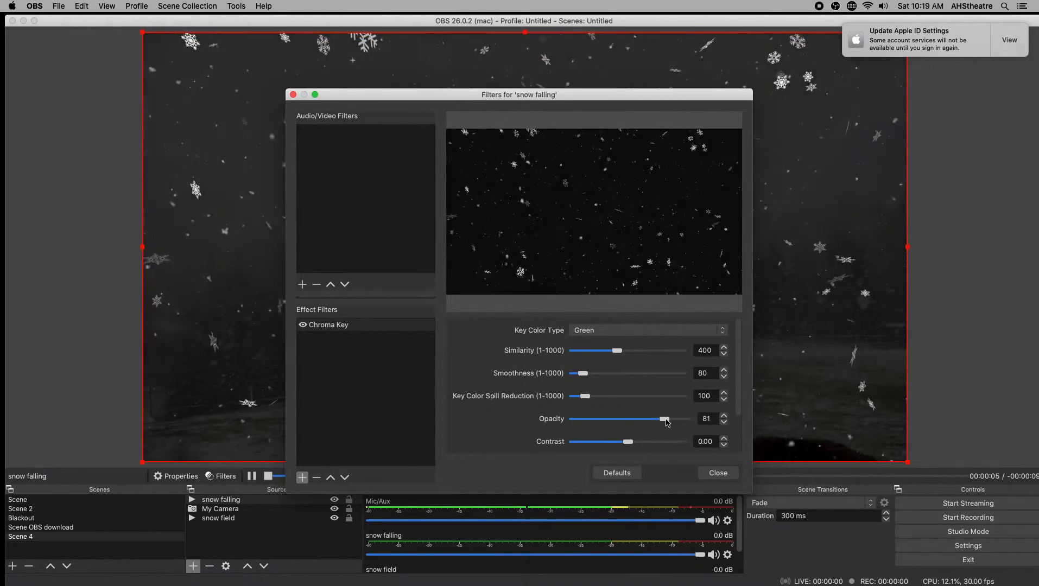
Step: Lower the opacity of the snow falling source's Chroma Key filter to 30 and close the filter settings
{"action": "left_click_drag", "start_coordinate": [649, 421], "coordinate": [641, 421]}
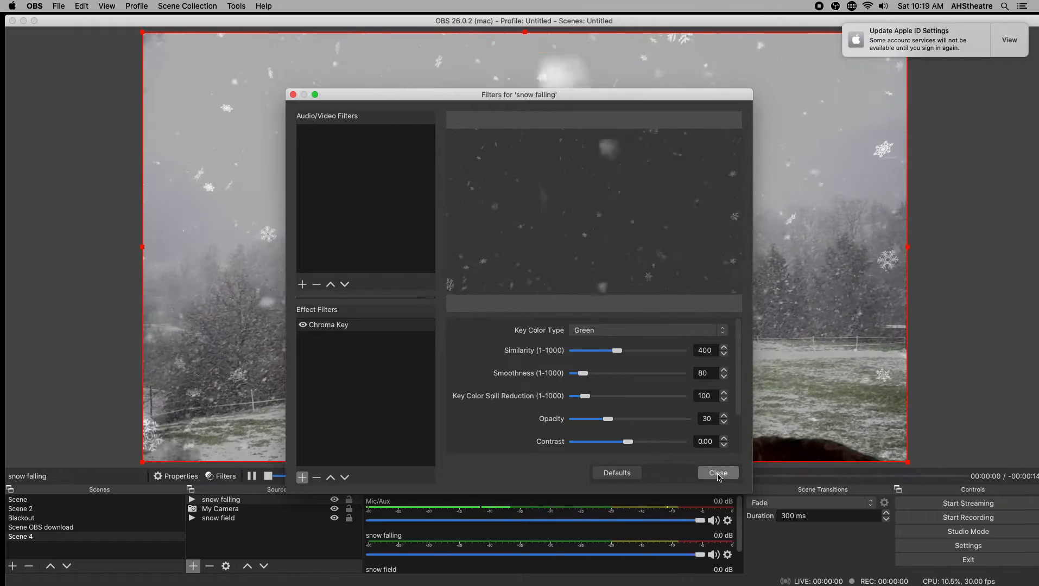
{"action": "left_click", "coordinate": [717, 474]}
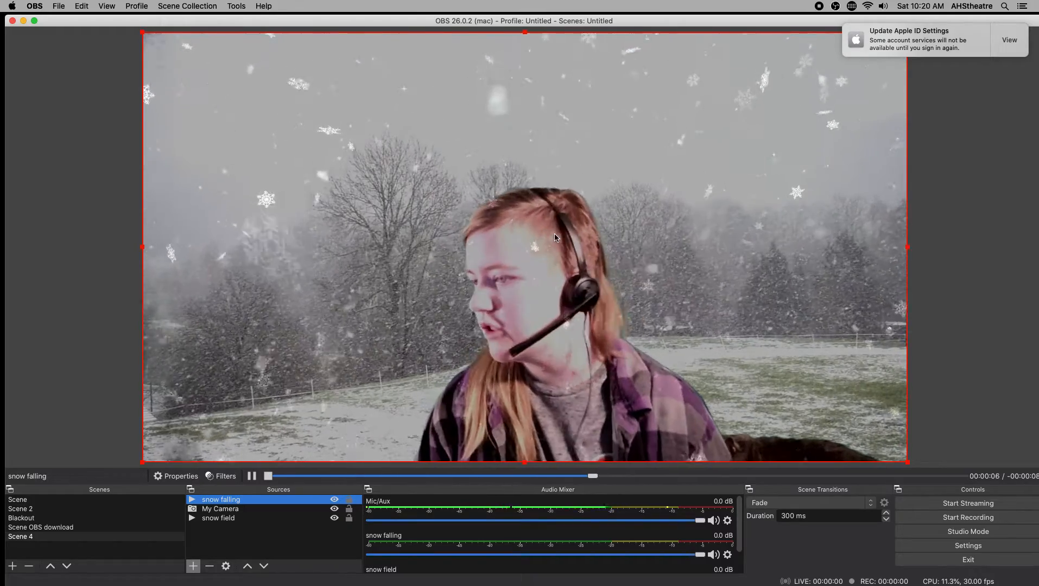
{"action": "left_click", "coordinate": [228, 536]}
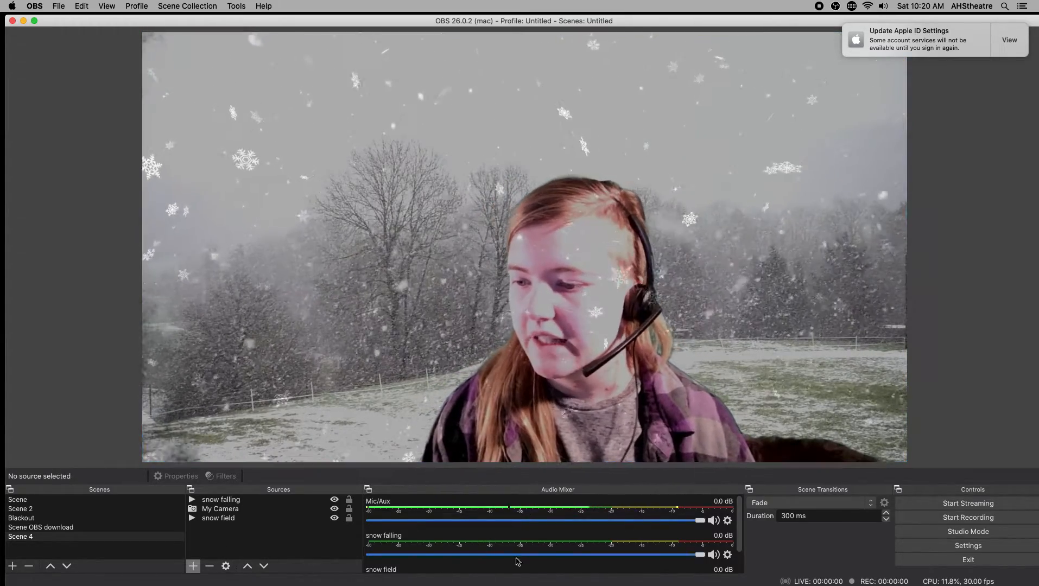
Step: Add a new Media Source named cool music to Scene 4
{"action": "left_click", "coordinate": [193, 569]}
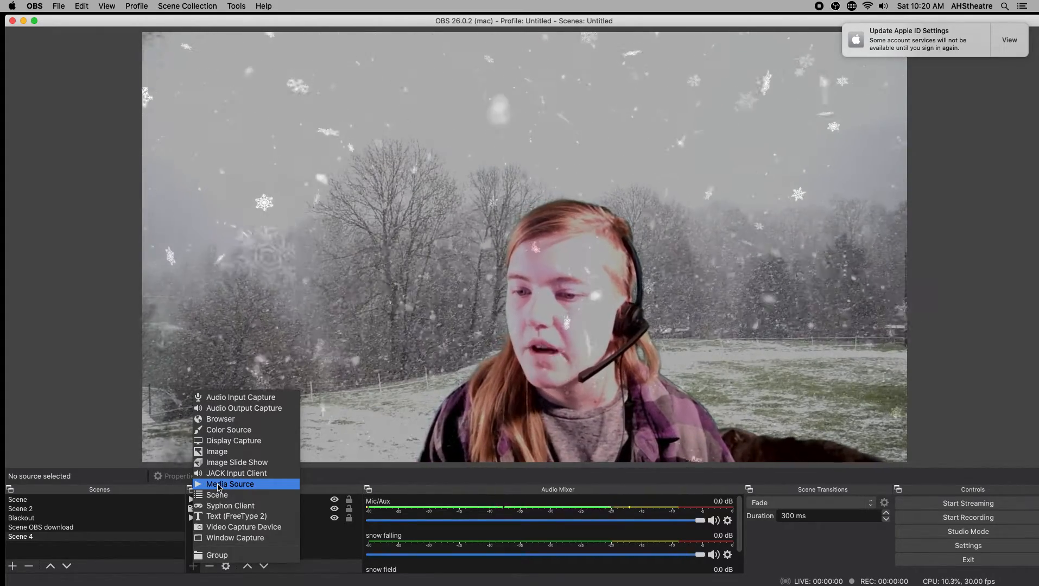
{"action": "left_click", "coordinate": [218, 485]}
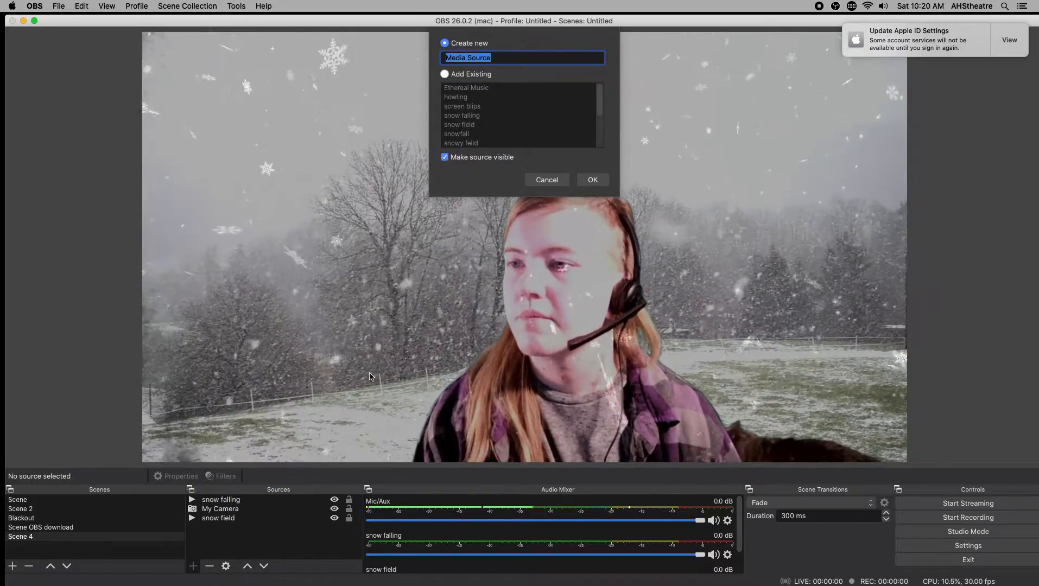
{"action": "key", "text": "BackSpace"}
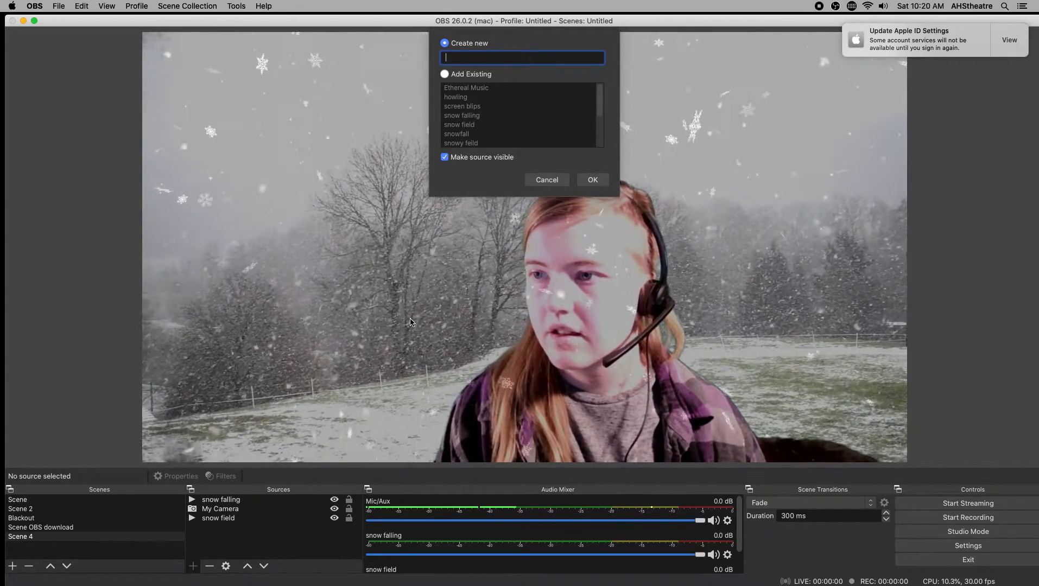
{"action": "type", "text": "cool "}
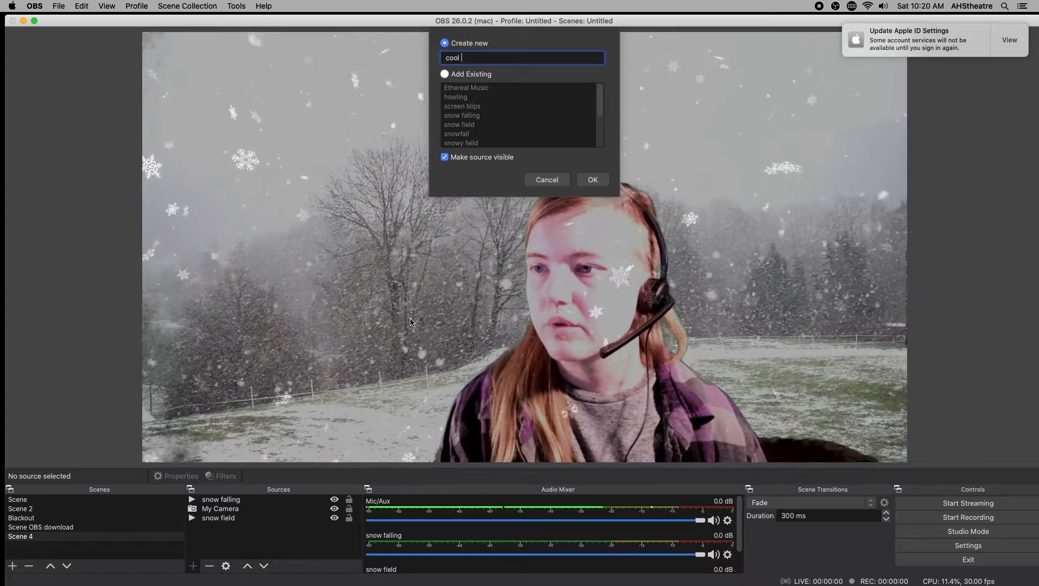
{"action": "type", "text": "music"}
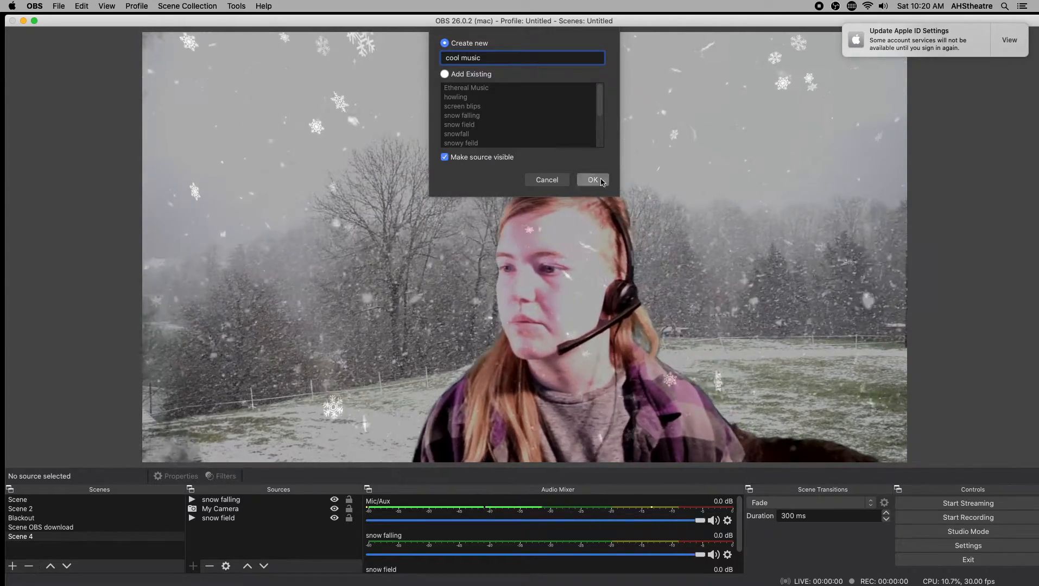
{"action": "left_click", "coordinate": [591, 181]}
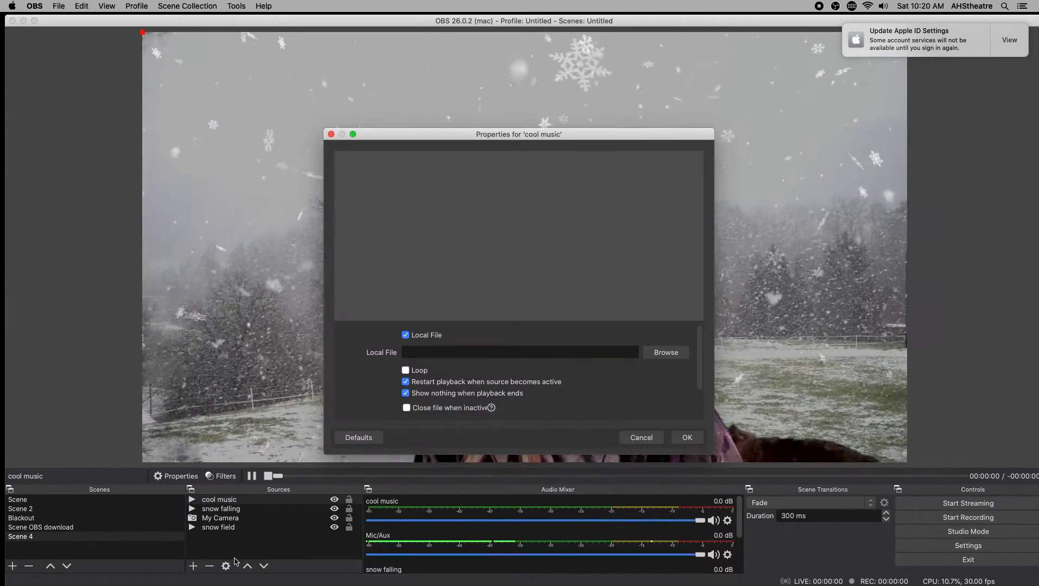
Step: Load 500218__clacksberg__ethereal-ambient-music.wav as the local file of the cool music source, with Loop enabled
{"action": "left_click", "coordinate": [657, 354]}
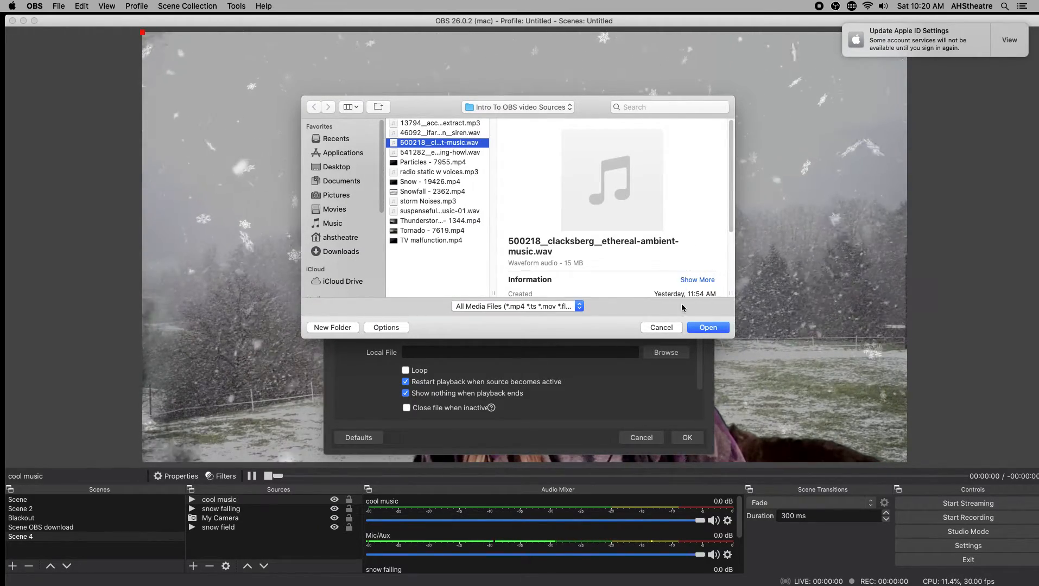
{"action": "left_click", "coordinate": [702, 329]}
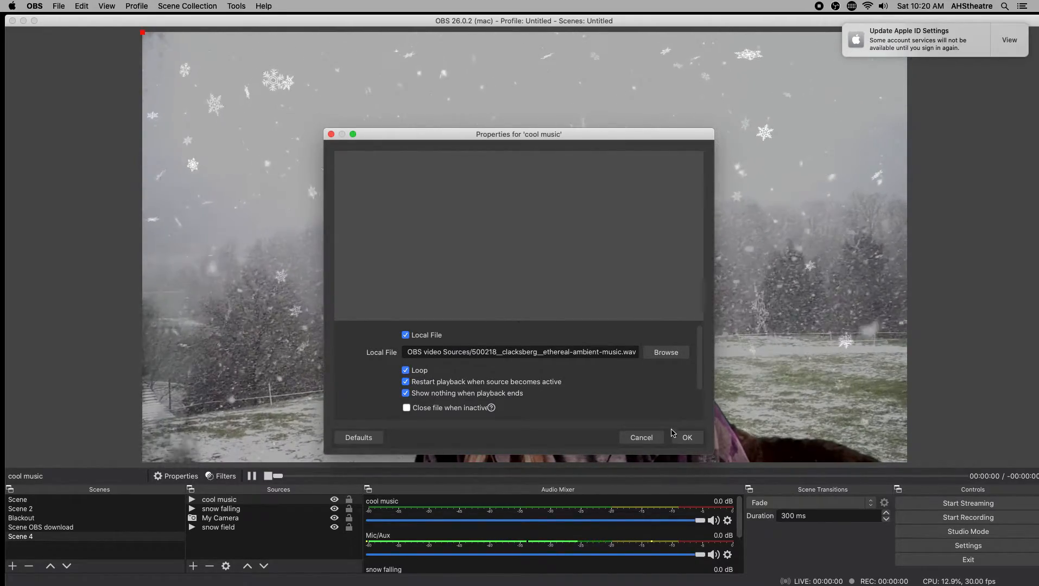
{"action": "left_click", "coordinate": [687, 437]}
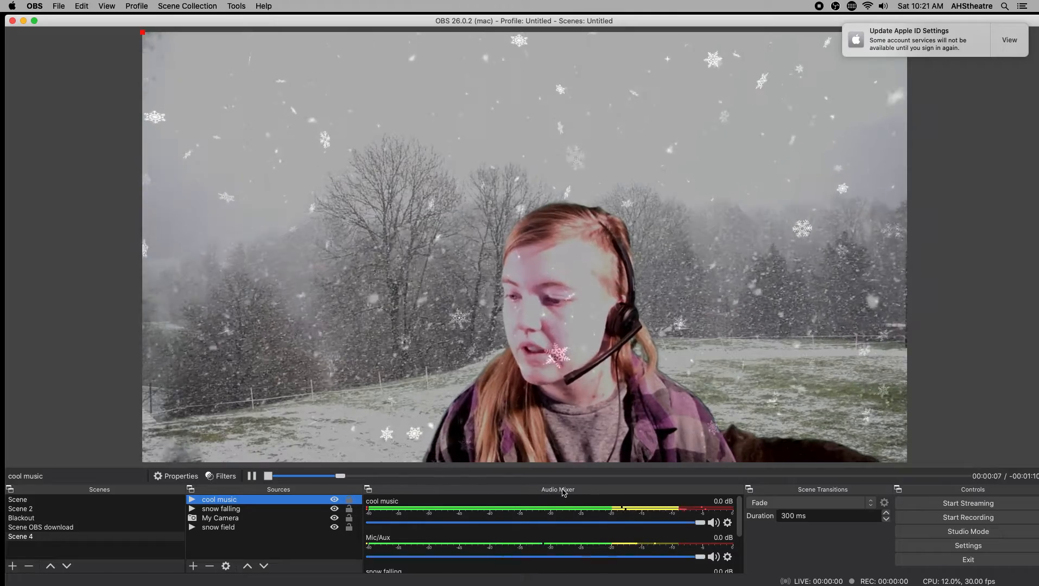
Step: Set the cool music source's audio monitoring to Monitor and Output and hide the source in the scene
{"action": "scroll", "coordinate": [574, 506], "scroll_direction": "down", "scroll_amount": 3}
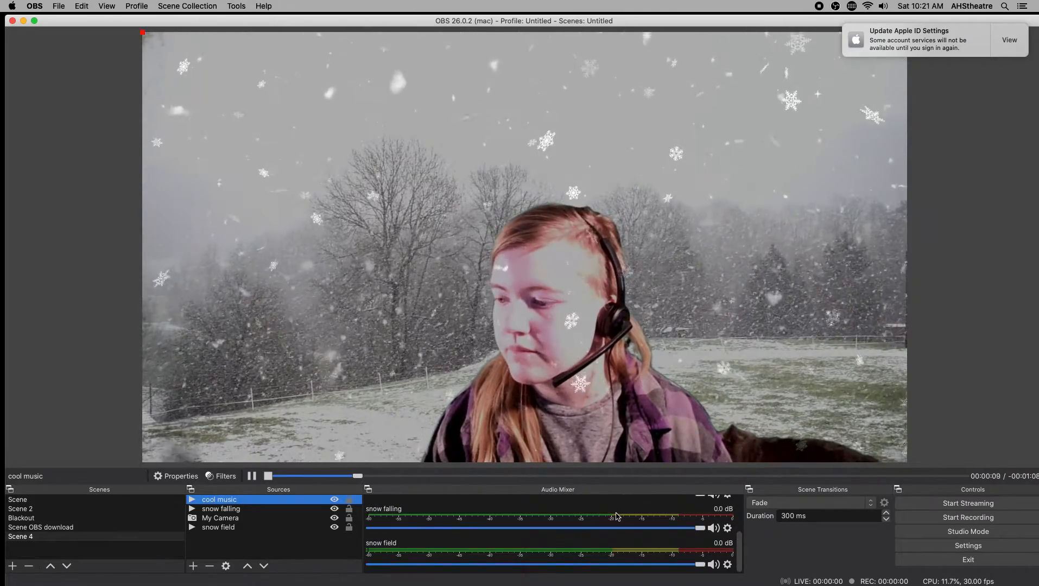
{"action": "scroll", "coordinate": [649, 538], "scroll_direction": "up", "scroll_amount": 3}
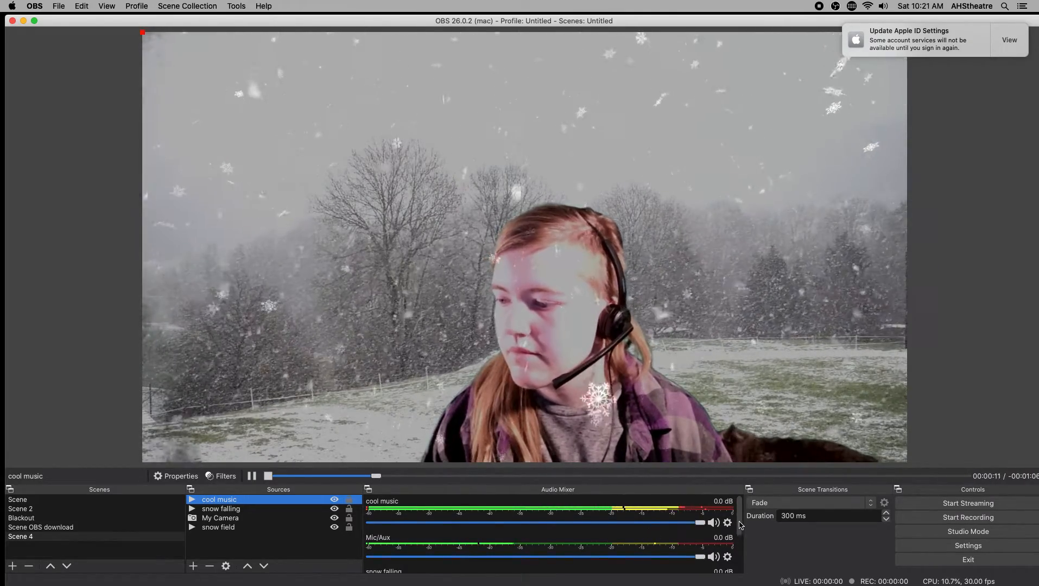
{"action": "mouse_move", "coordinate": [741, 521]}
{"action": "left_mouse_down"}
{"action": "mouse_move", "coordinate": [743, 556]}
{"action": "mouse_move", "coordinate": [744, 508]}
{"action": "left_mouse_up"}
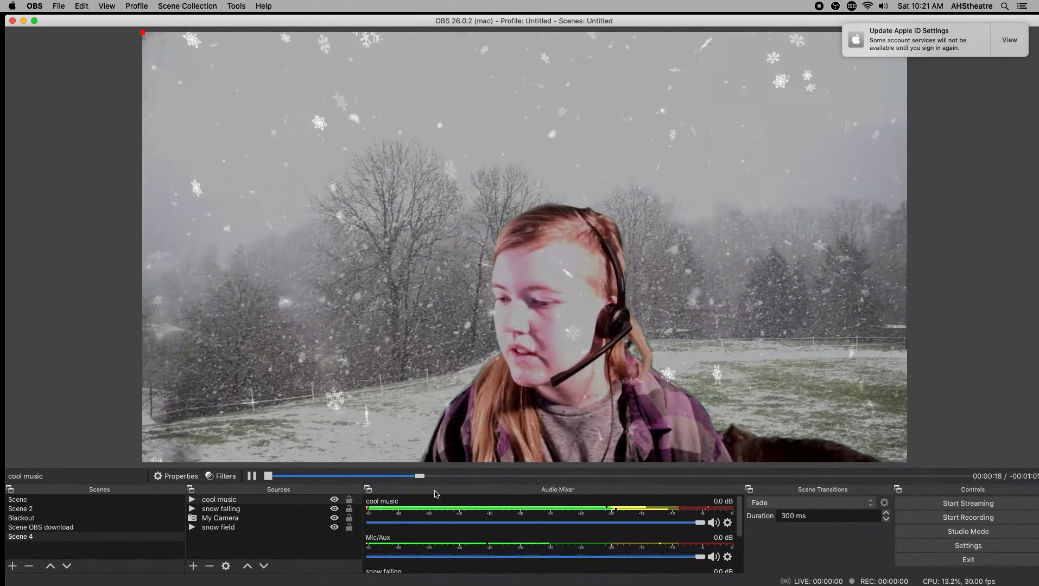
{"action": "left_click", "coordinate": [727, 524]}
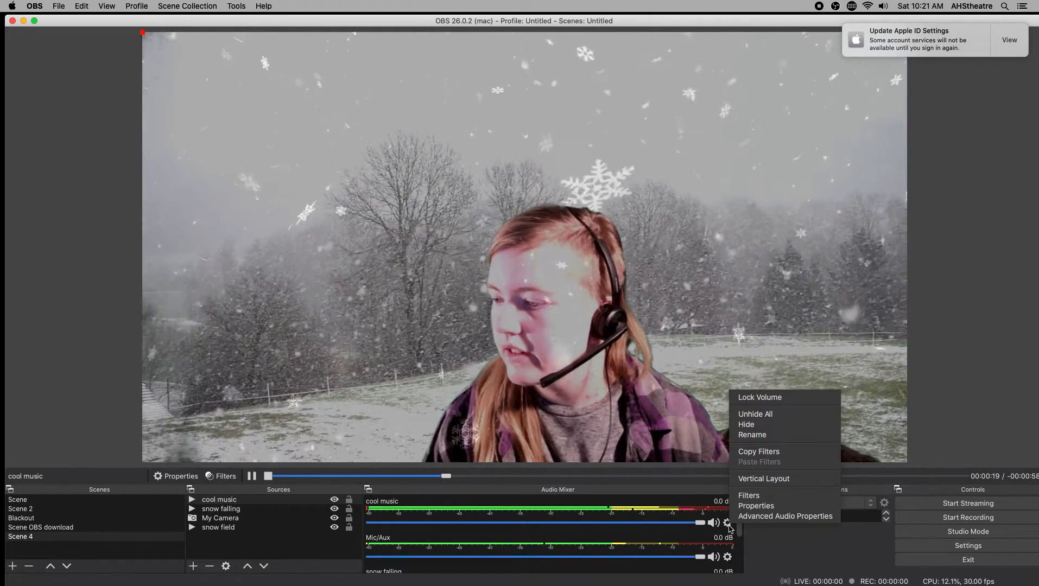
{"action": "left_click", "coordinate": [759, 517]}
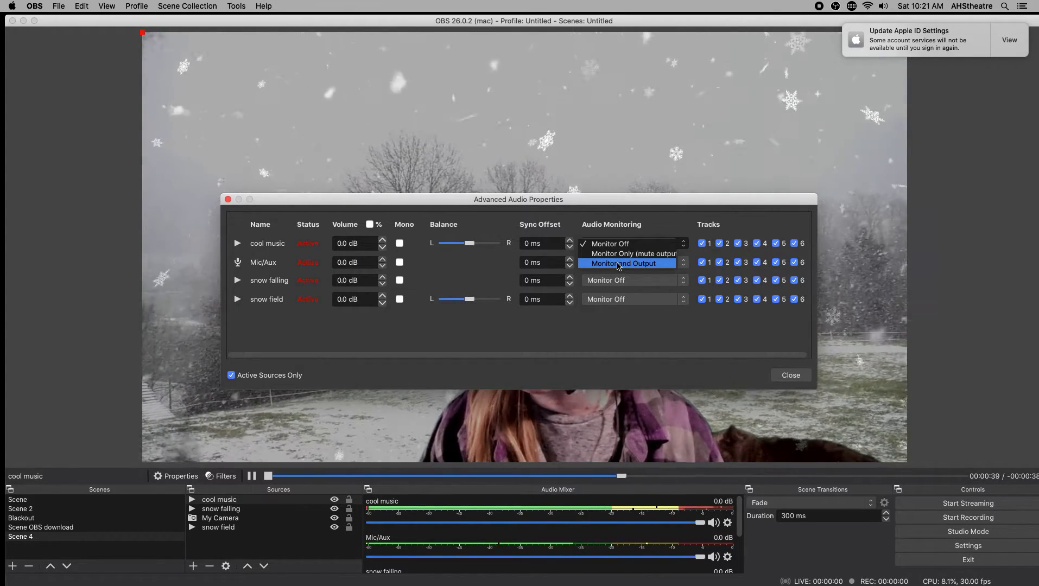
{"action": "left_click", "coordinate": [618, 265]}
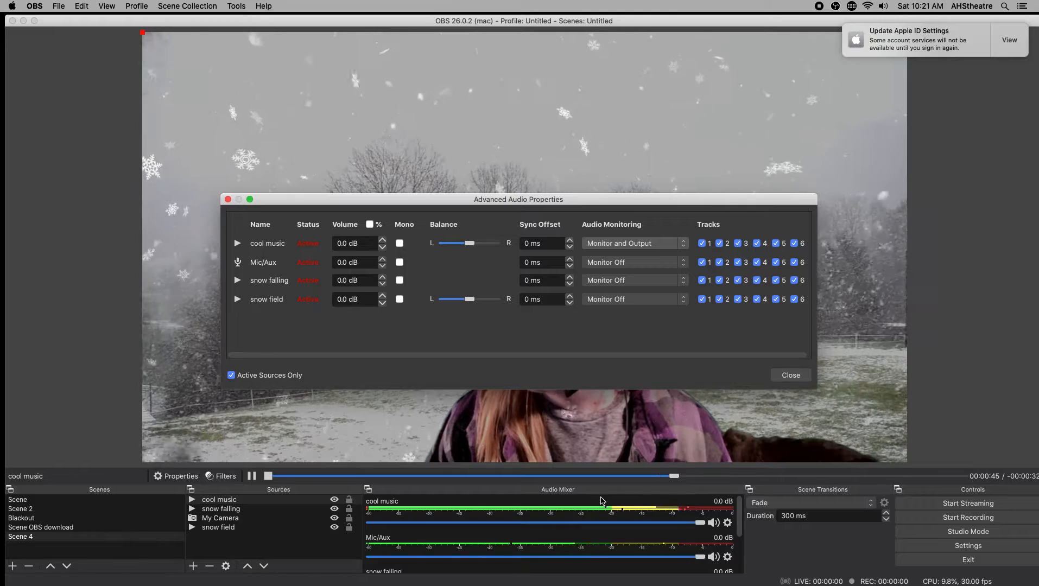
{"action": "key", "text": "XF86AudioRaiseVolume"}
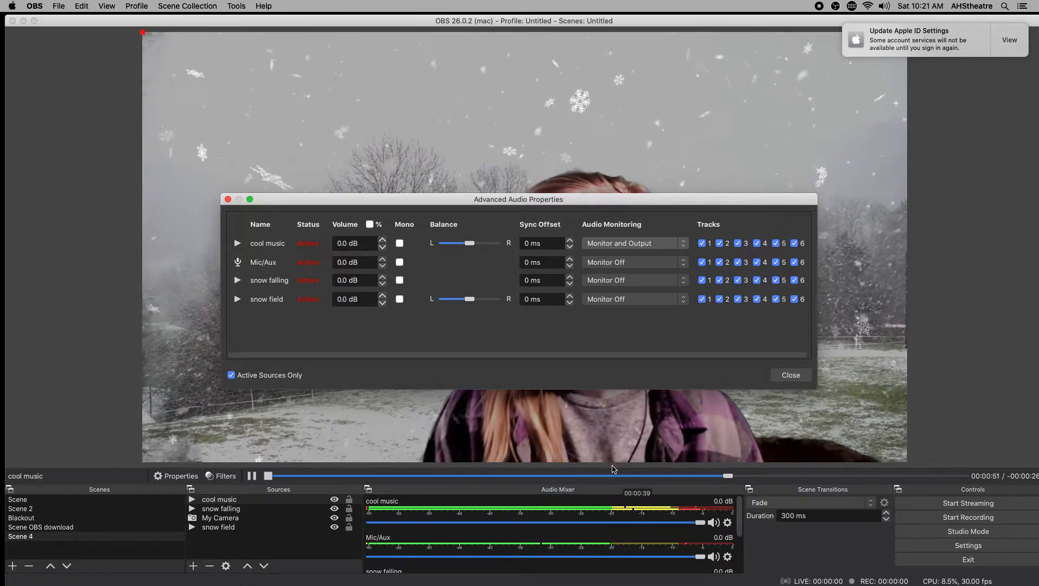
{"action": "left_click", "coordinate": [791, 376]}
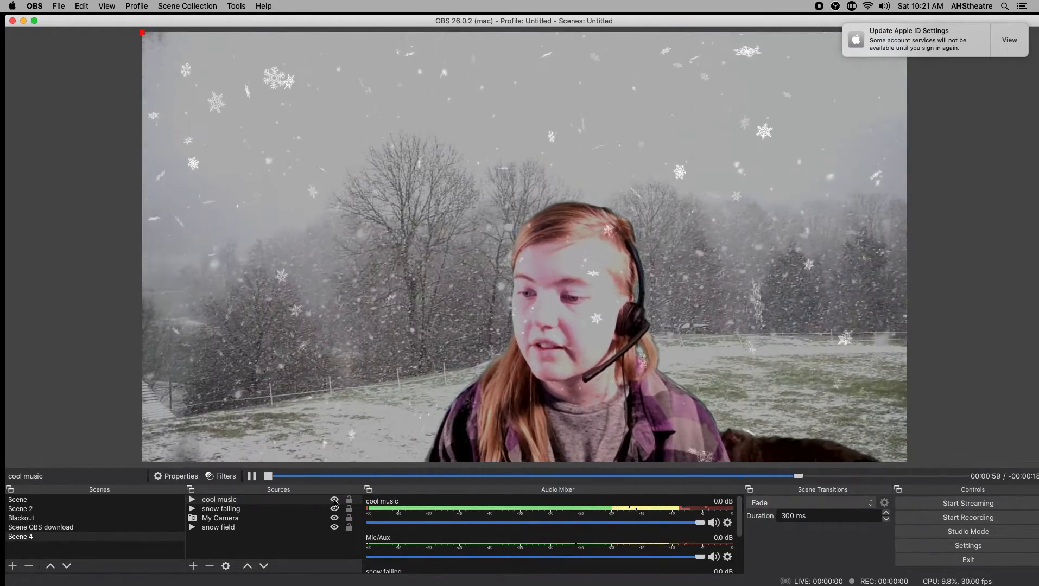
{"action": "left_click", "coordinate": [335, 503]}
Step: Add a new Media Source named howling sound to Scene 4
{"action": "mouse_move", "coordinate": [182, 532]}
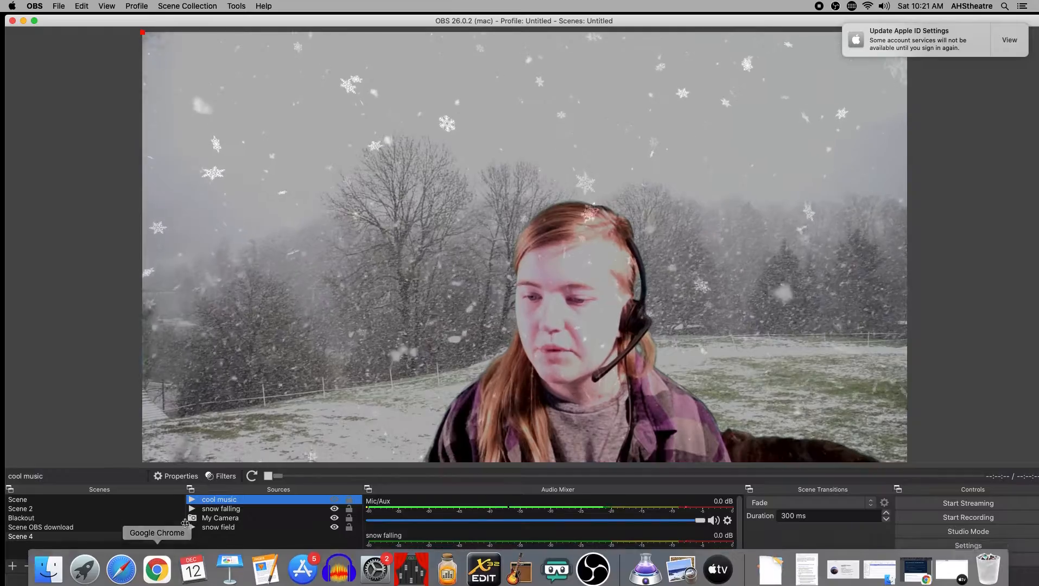
{"action": "left_click", "coordinate": [193, 566]}
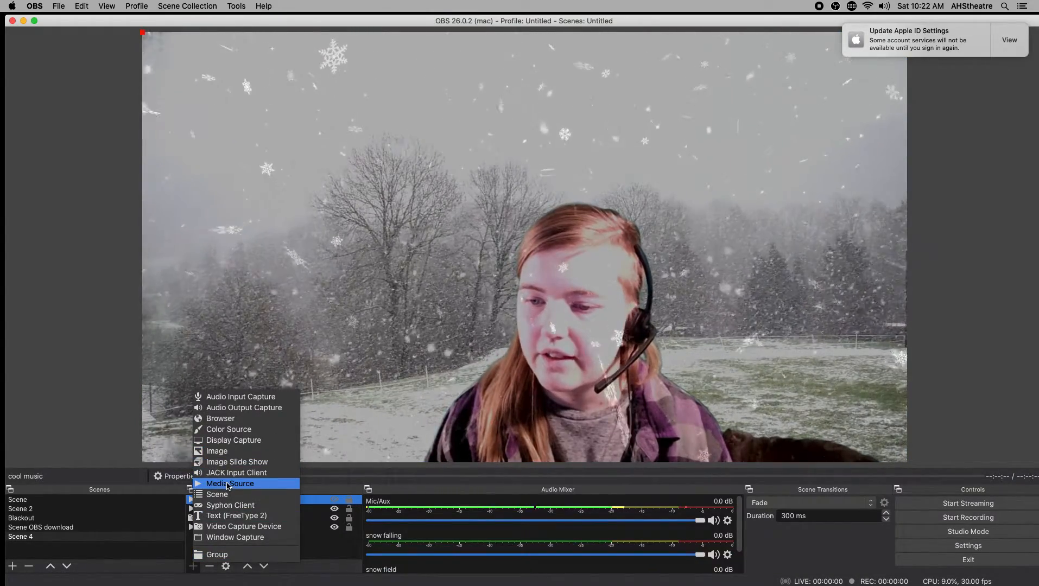
{"action": "left_click", "coordinate": [228, 484]}
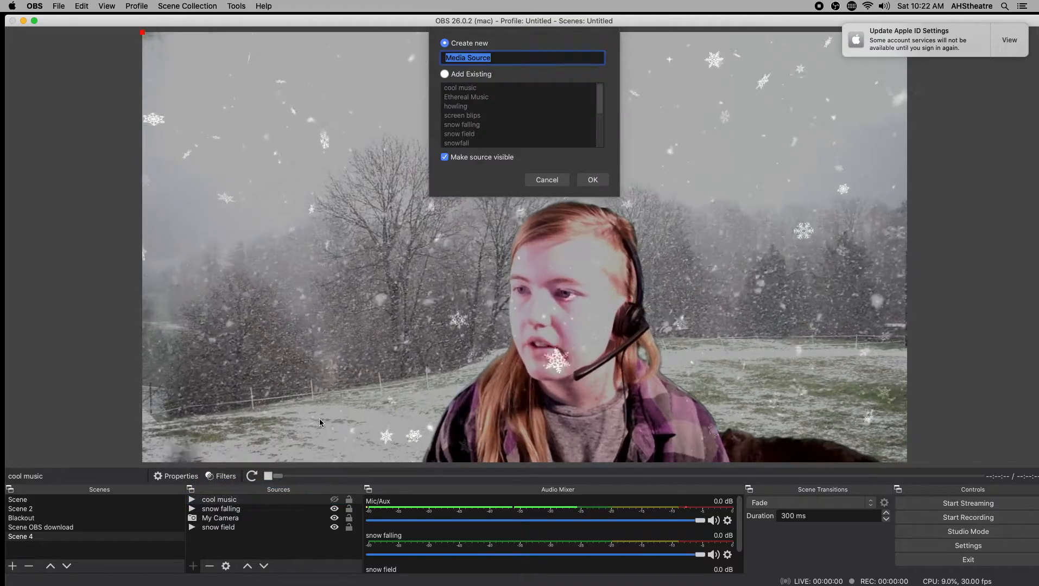
{"action": "key", "text": "BackSpace"}
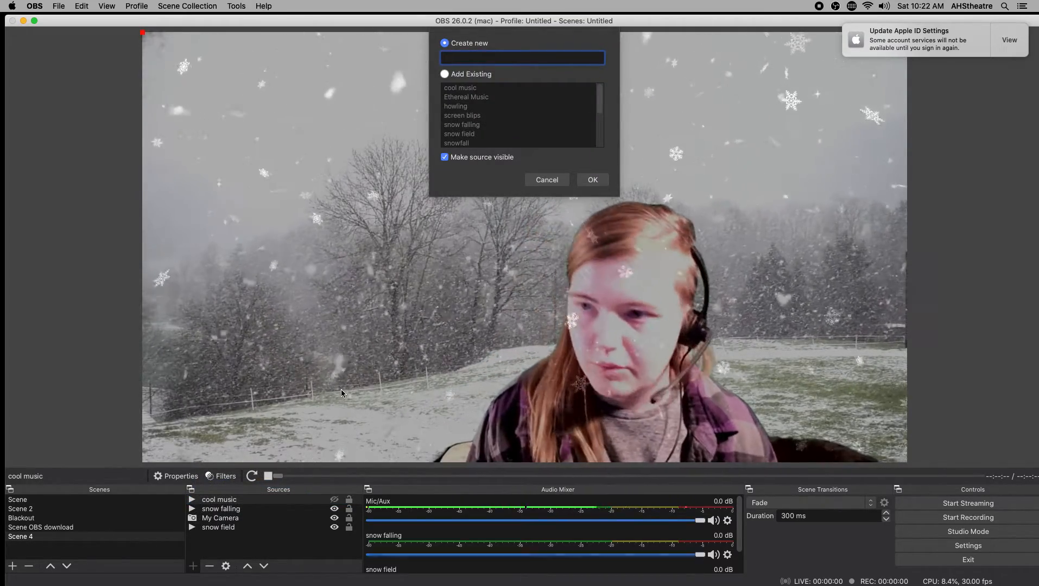
{"action": "type", "text": "howling"}
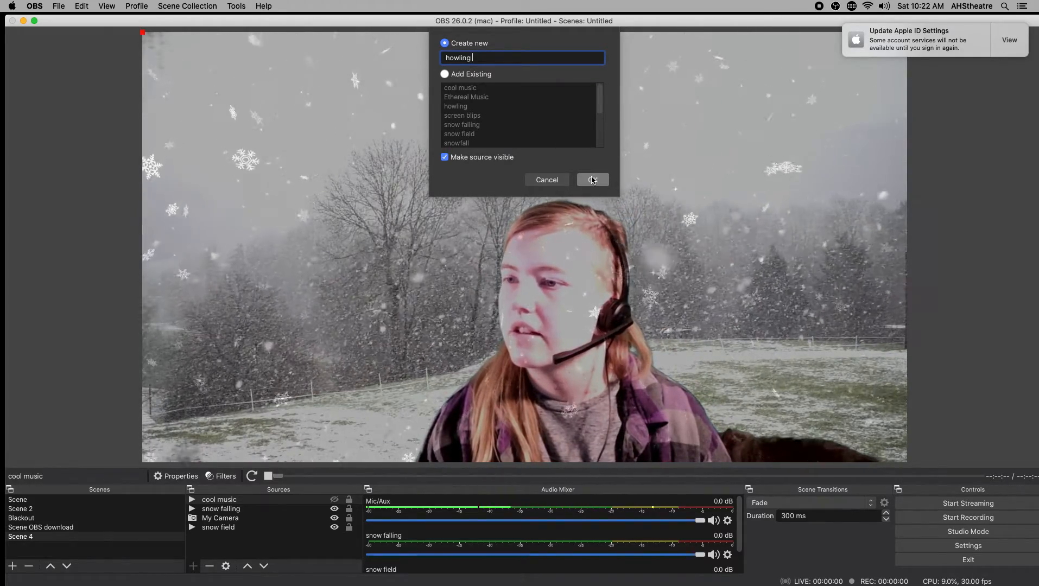
{"action": "type", "text": " sound"}
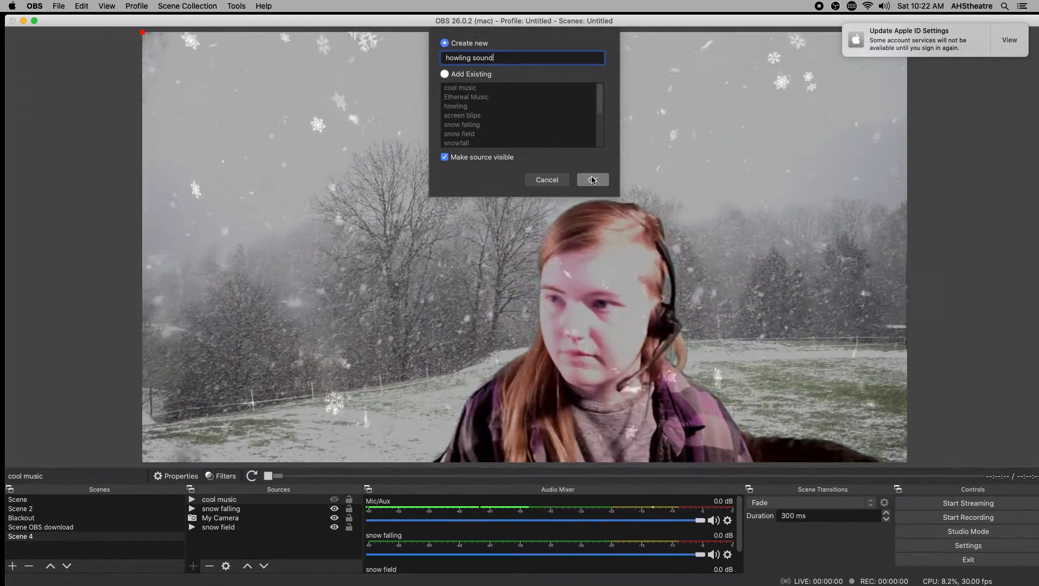
{"action": "left_click", "coordinate": [596, 180]}
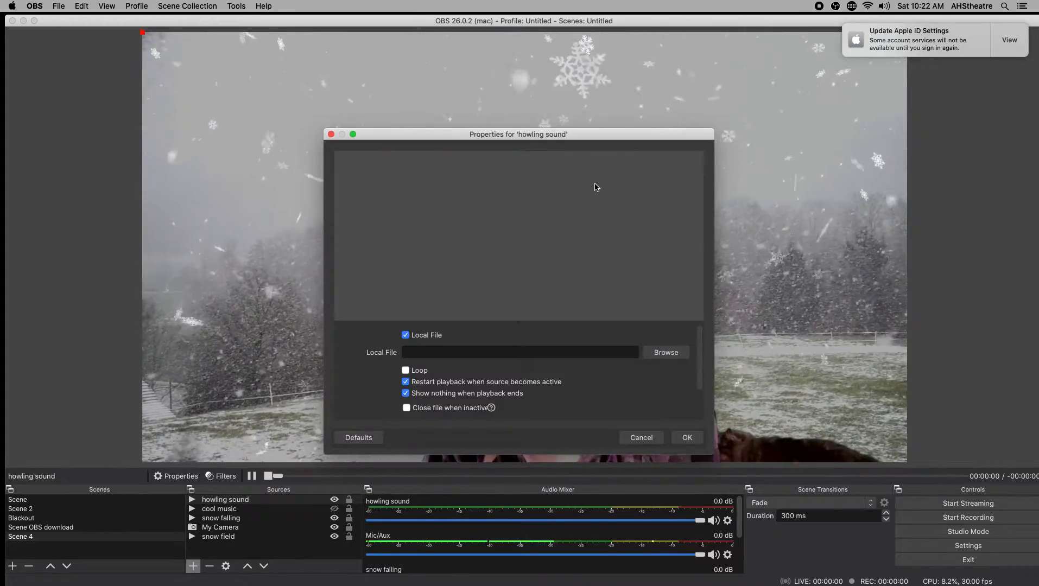
Step: Load the howl WAV file starting with 541282 as the local file of the howling sound source
{"action": "left_click", "coordinate": [672, 354]}
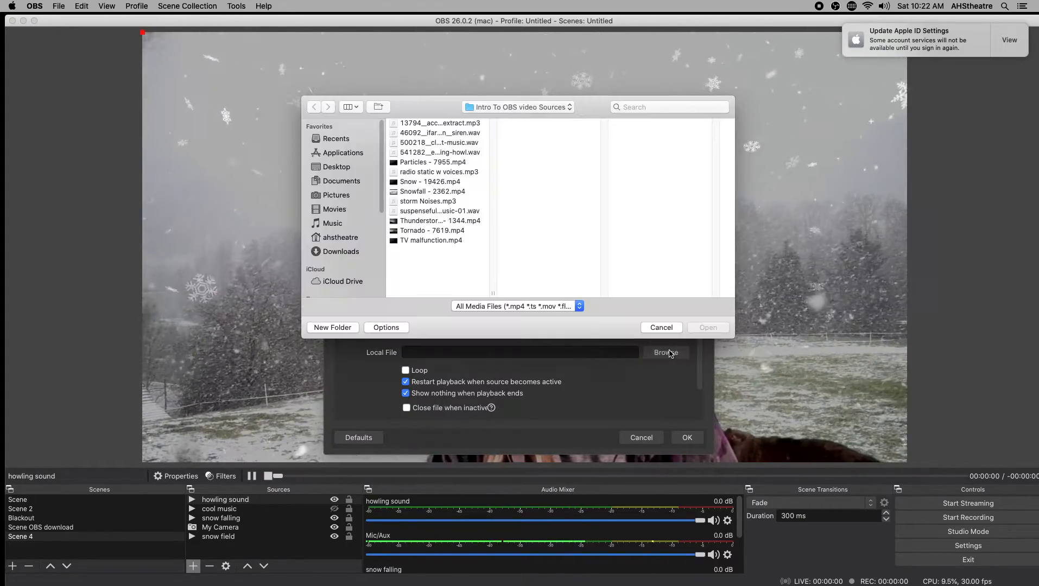
{"action": "left_click", "coordinate": [444, 154]}
{"action": "left_click", "coordinate": [705, 329]}
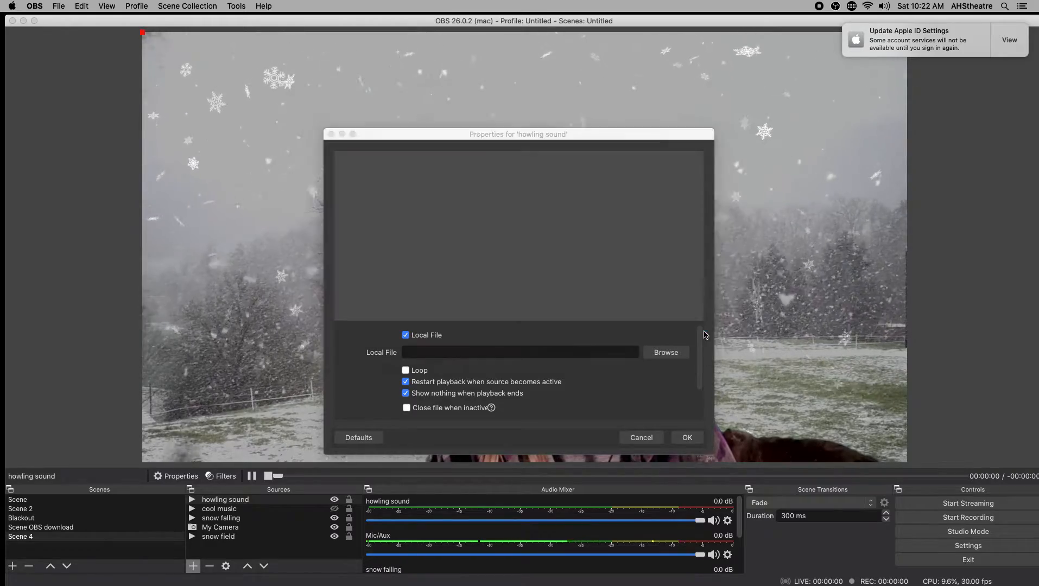
{"action": "left_click", "coordinate": [685, 437]}
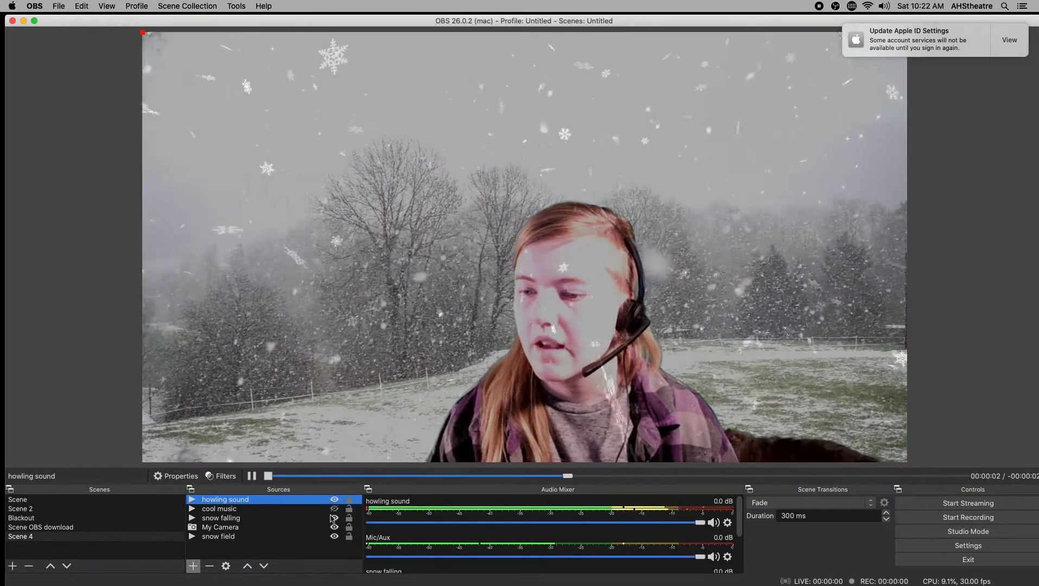
Step: Turn on audio monitoring for the howling sound source in the advanced audio properties
{"action": "left_click", "coordinate": [727, 523]}
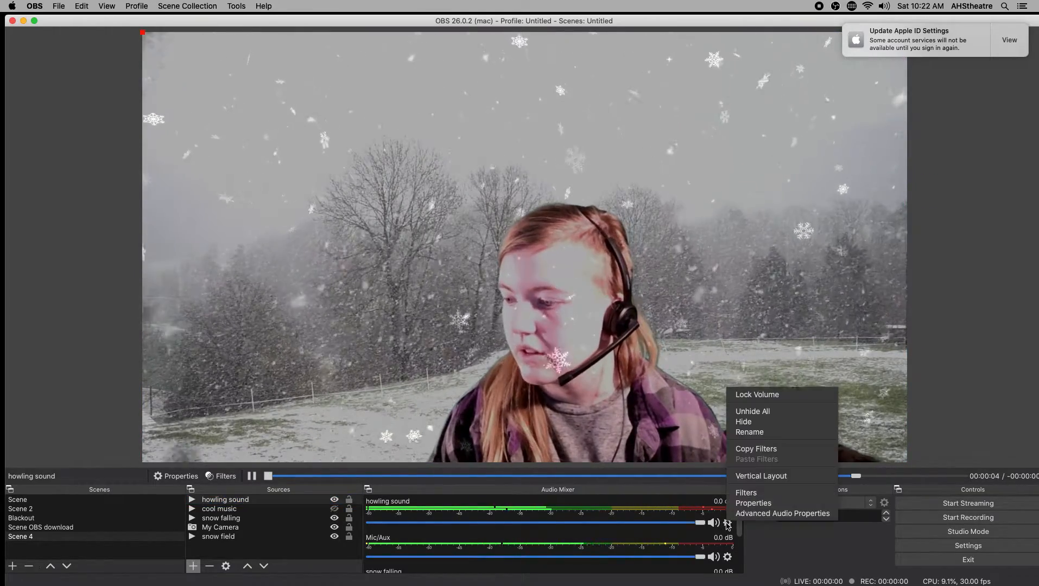
{"action": "left_click", "coordinate": [737, 514]}
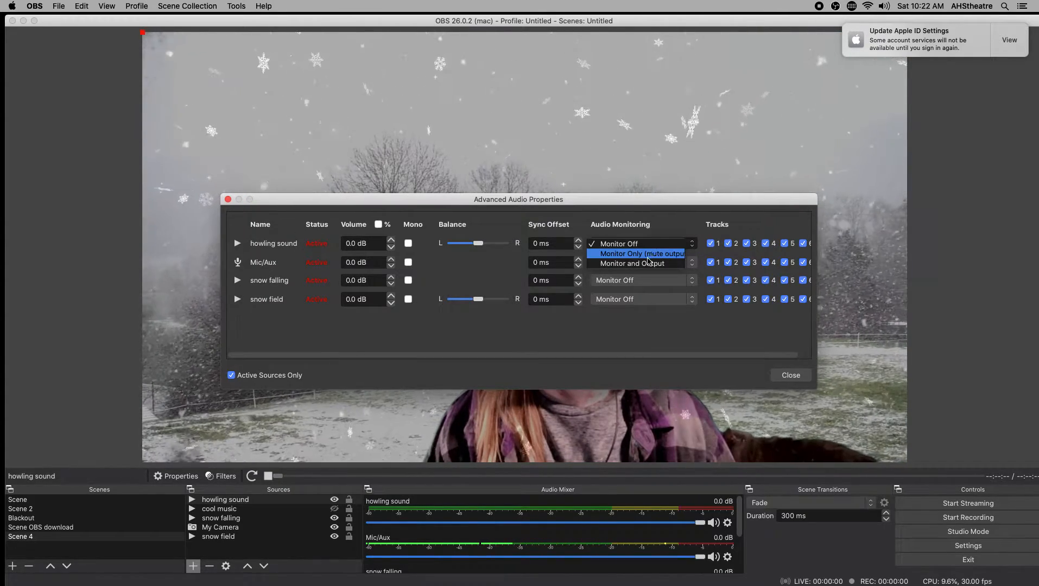
{"action": "left_click", "coordinate": [787, 377]}
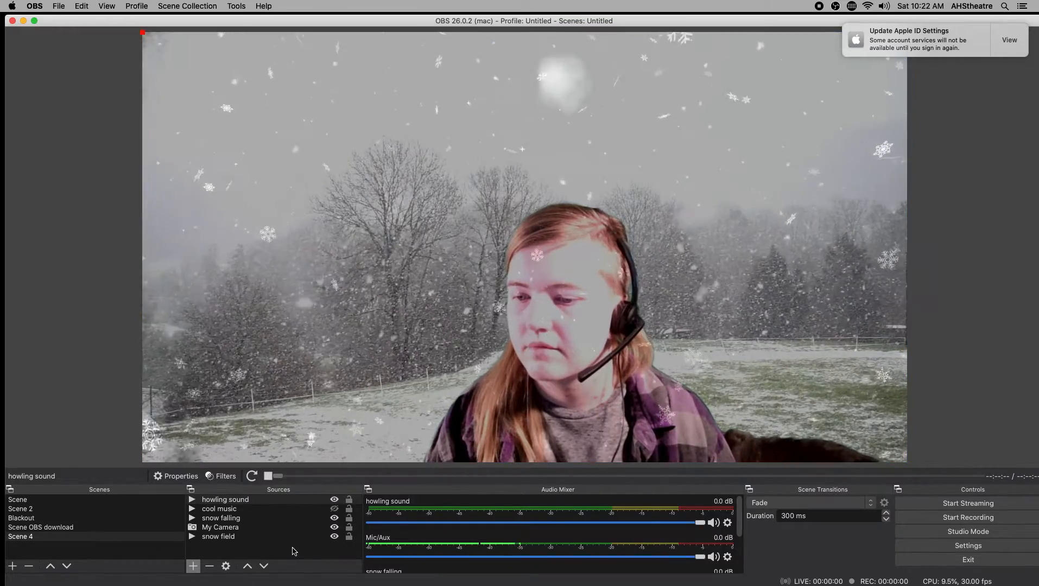
Step: Add a new Media Source named thunder sound to Scene 4
{"action": "left_click", "coordinate": [193, 566]}
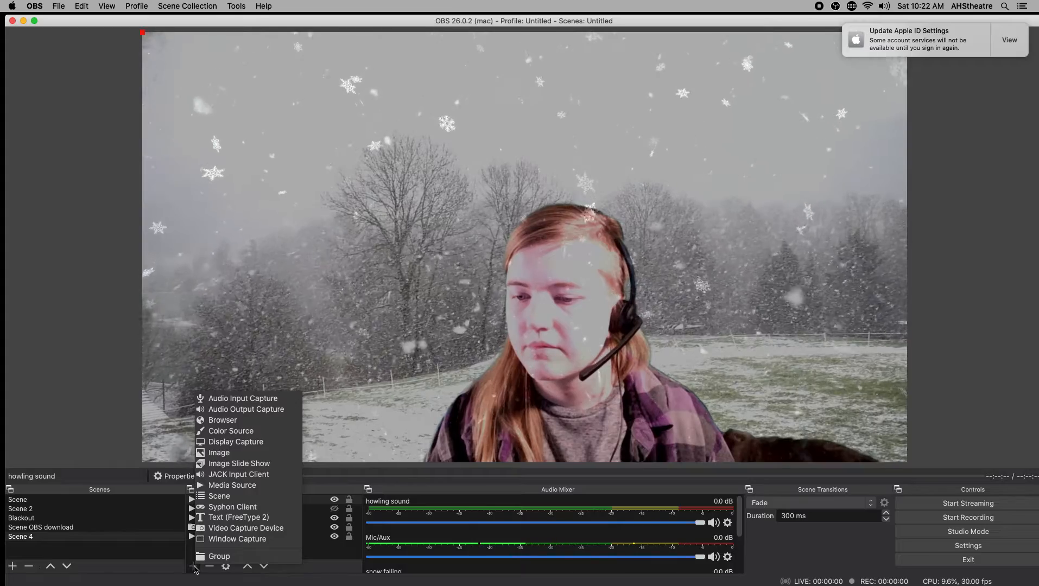
{"action": "left_click", "coordinate": [224, 488]}
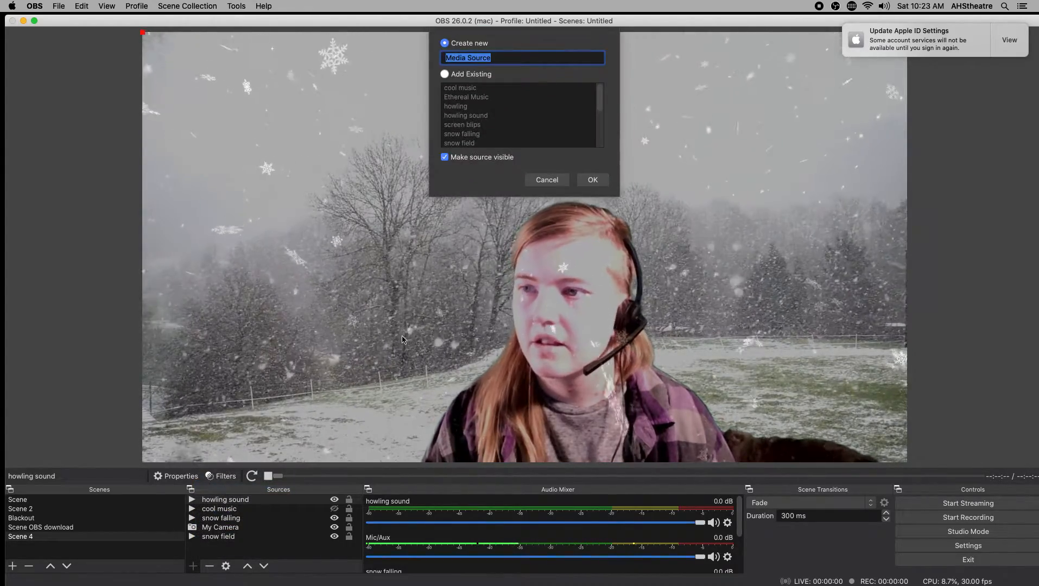
{"action": "key", "text": "BackSpace"}
{"action": "type", "text": "thu"}
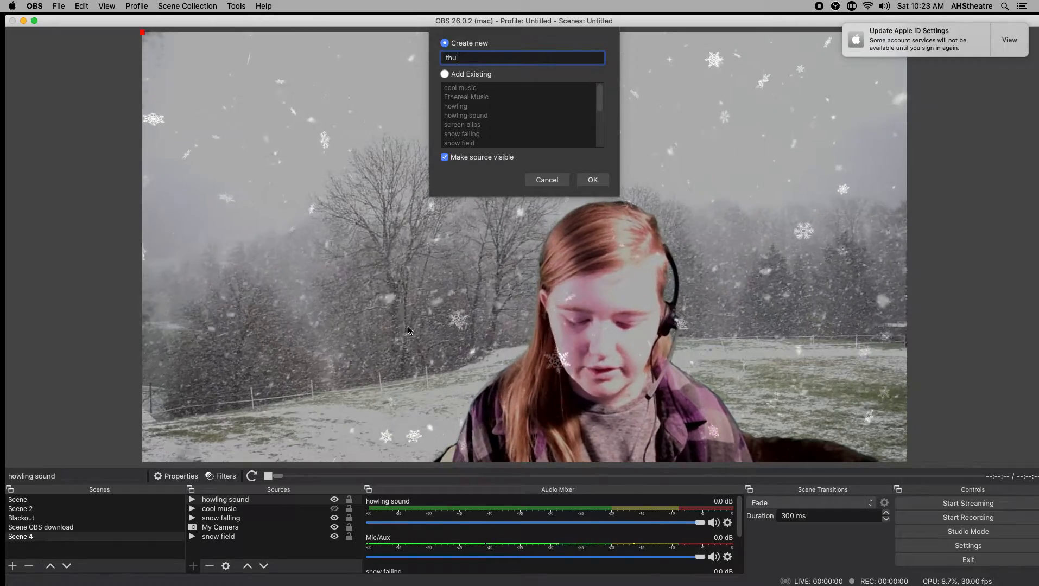
{"action": "type", "text": "nder sound"}
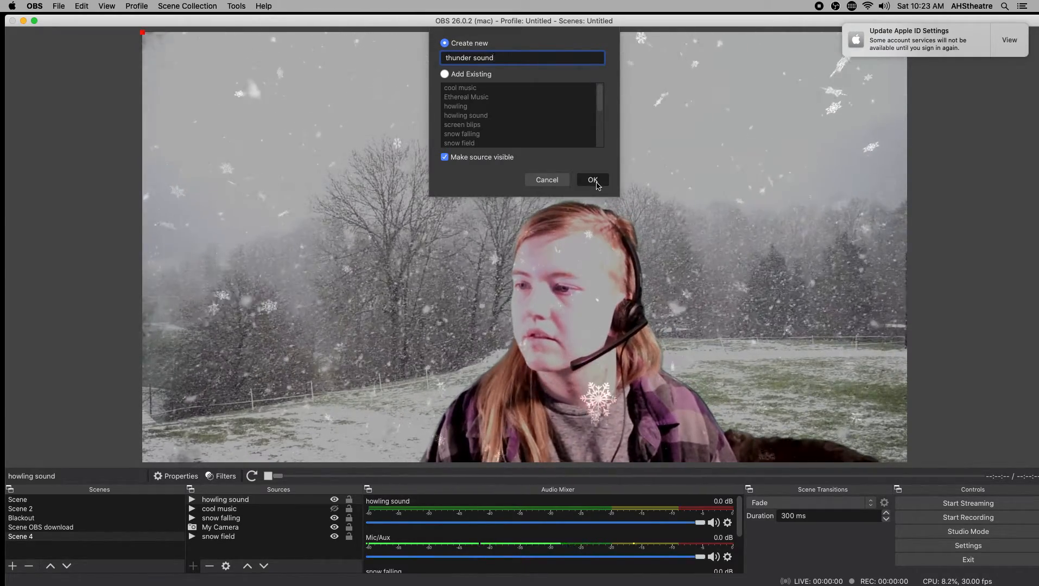
{"action": "left_click", "coordinate": [593, 180]}
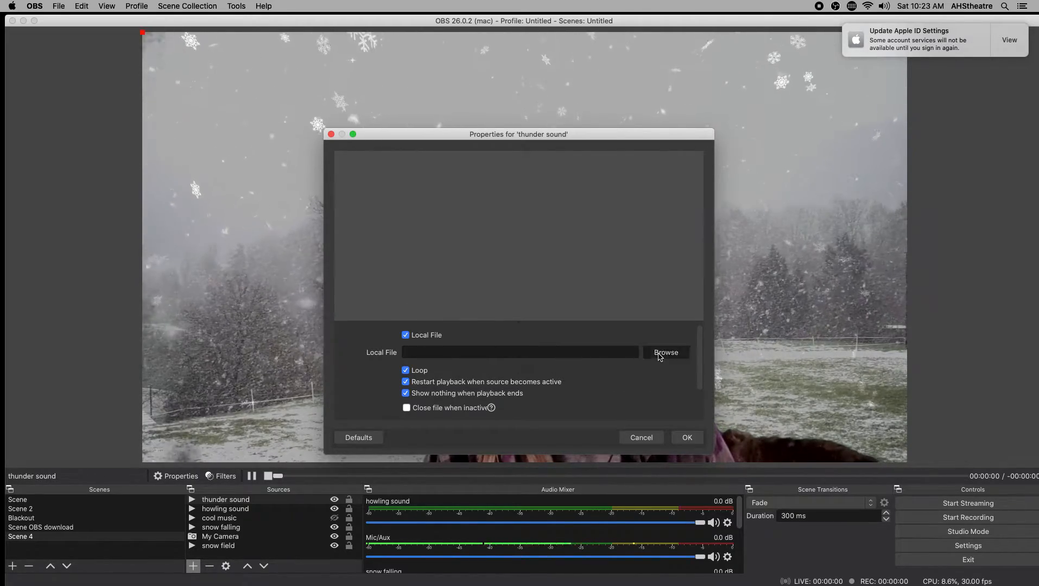
Step: Load 13794__acclivity__stormjune05-longer-extract.mp3 as the local file of the thunder sound source, with Loop enabled
{"action": "left_click", "coordinate": [659, 353]}
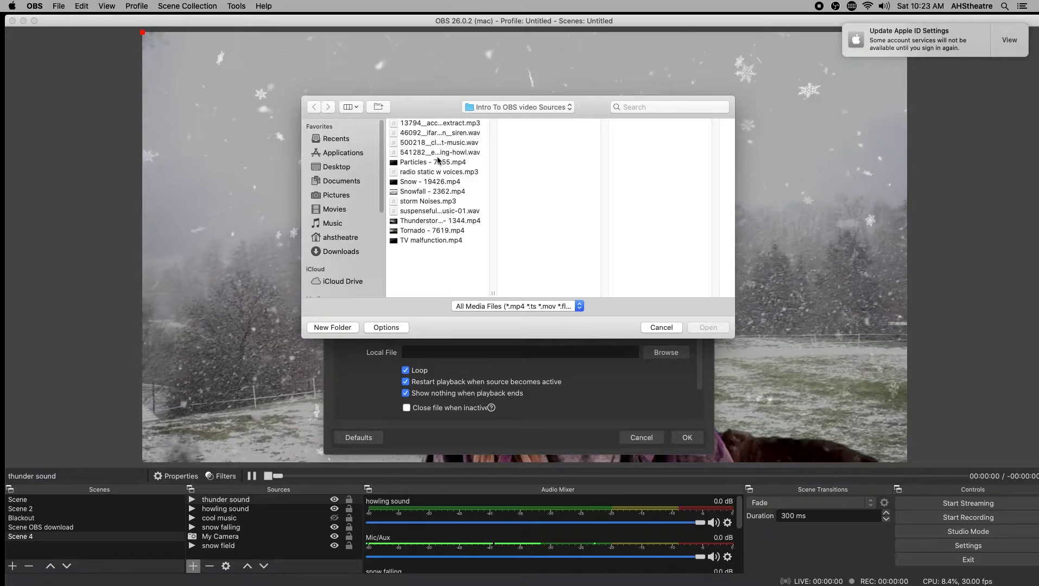
{"action": "left_click", "coordinate": [438, 124]}
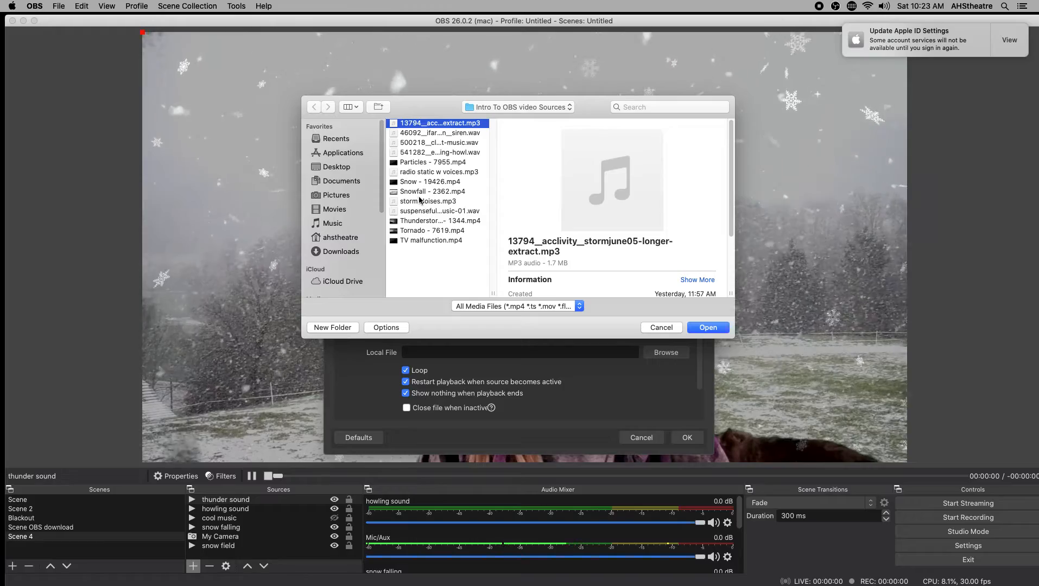
{"action": "left_click", "coordinate": [697, 328]}
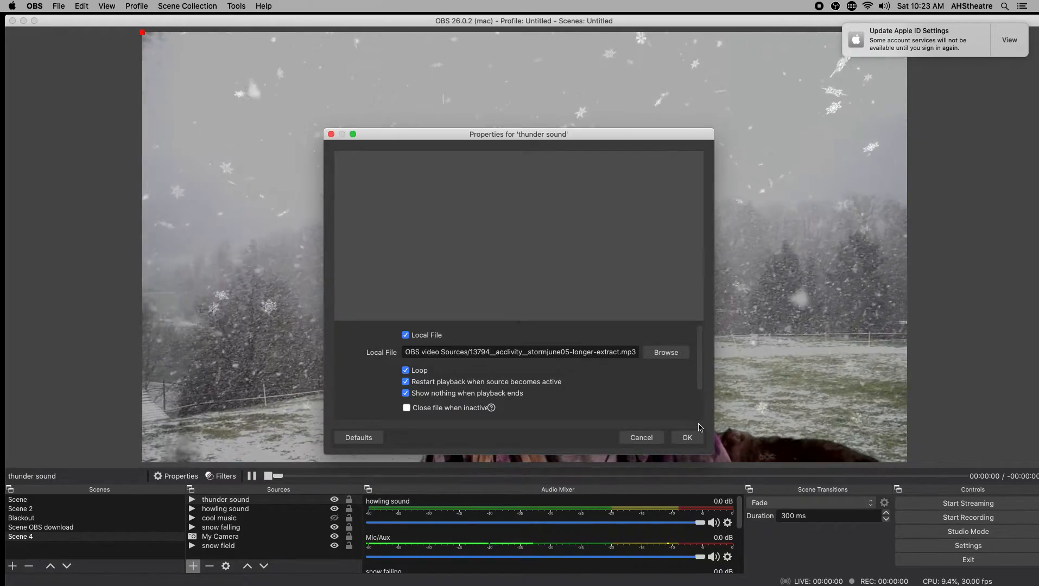
{"action": "left_click", "coordinate": [687, 438]}
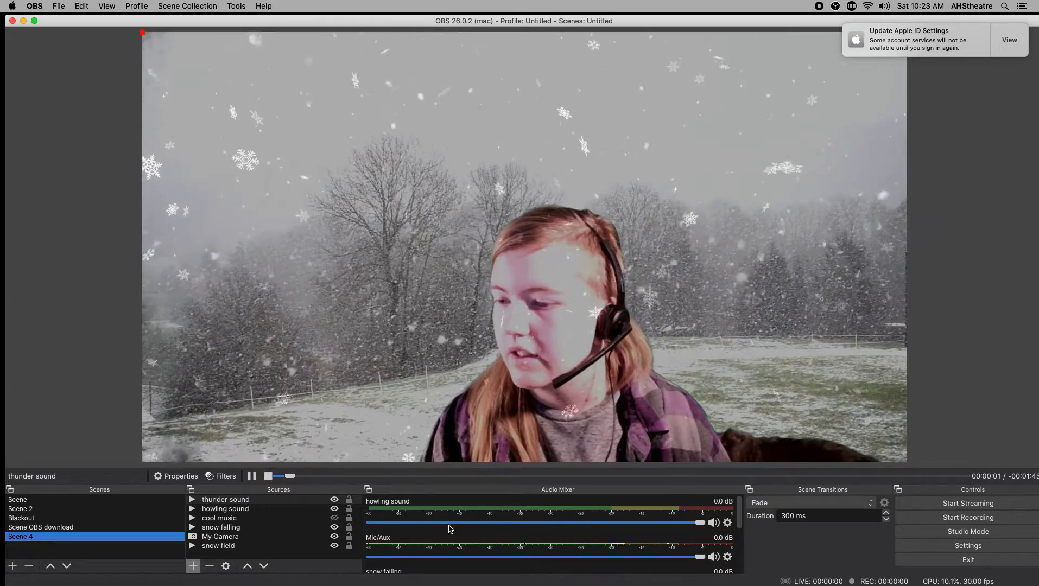
Step: Set the thunder sound source's audio monitoring to Monitor and Output in the advanced audio properties
{"action": "scroll", "coordinate": [645, 542], "scroll_direction": "down", "scroll_amount": 3}
{"action": "scroll", "coordinate": [645, 542], "scroll_direction": "down", "scroll_amount": 2}
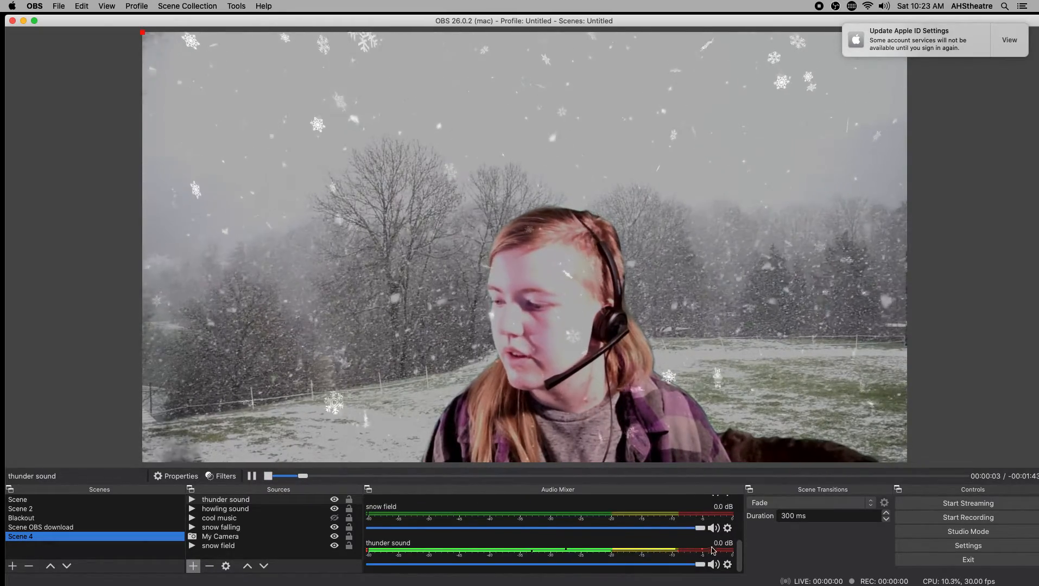
{"action": "left_click", "coordinate": [727, 564]}
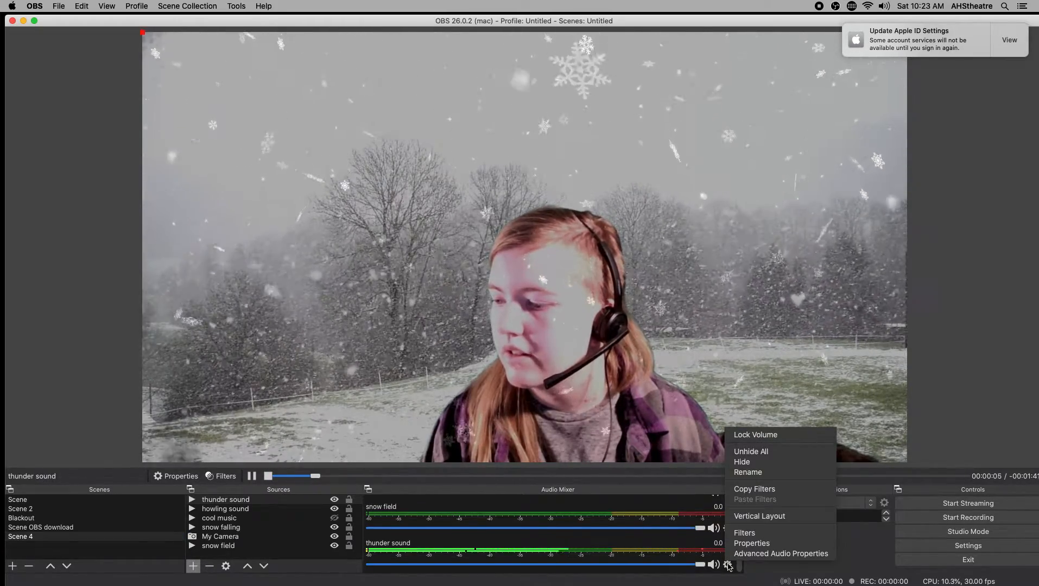
{"action": "left_click", "coordinate": [753, 554]}
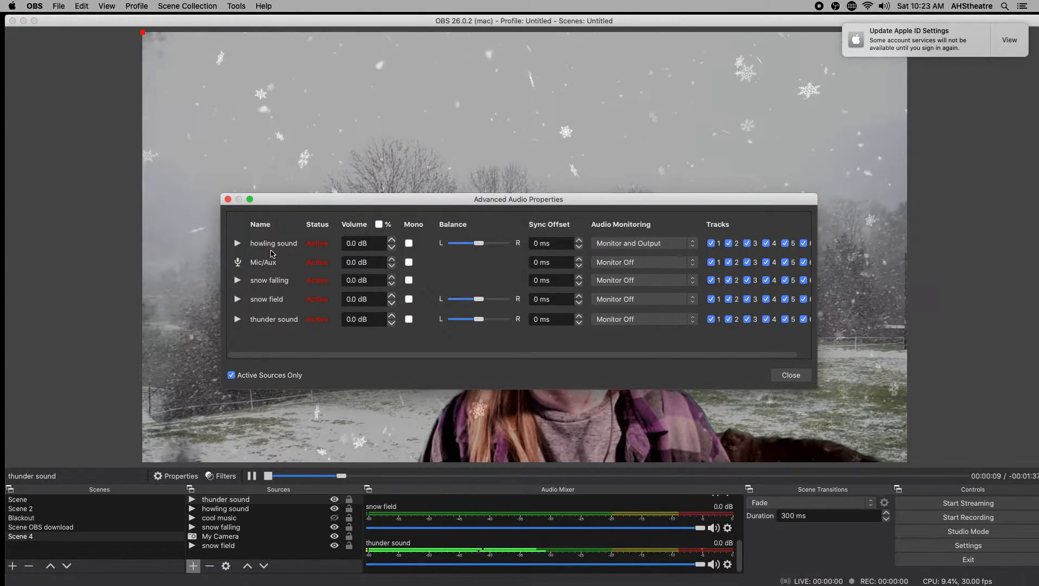
{"action": "left_click", "coordinate": [648, 322]}
{"action": "left_click", "coordinate": [624, 341]}
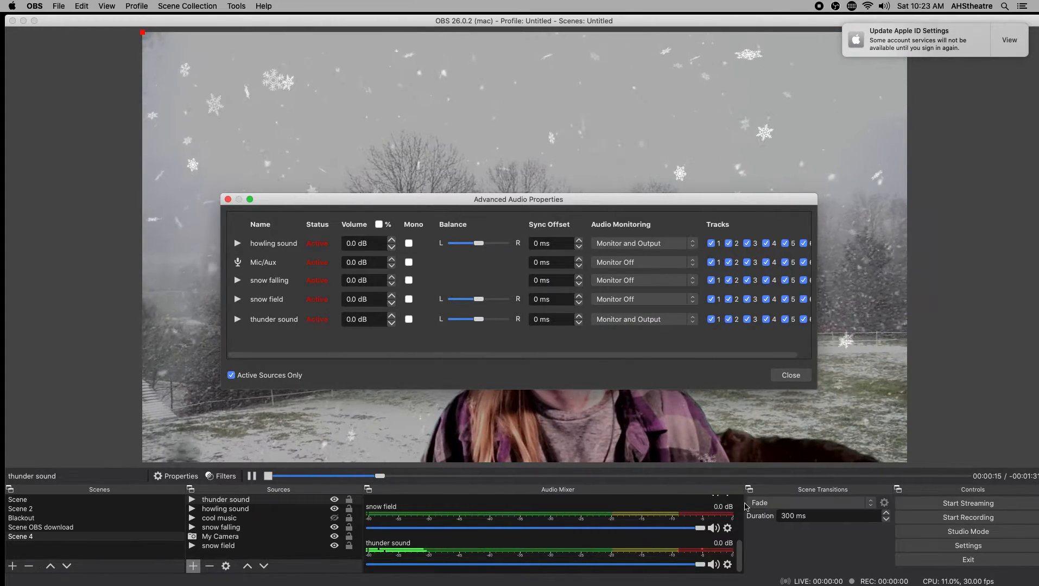
Step: Make the cool music source in Scene 4 visible again, and switch to the Blackout scene and back to Scene 4
{"action": "left_click", "coordinate": [252, 501]}
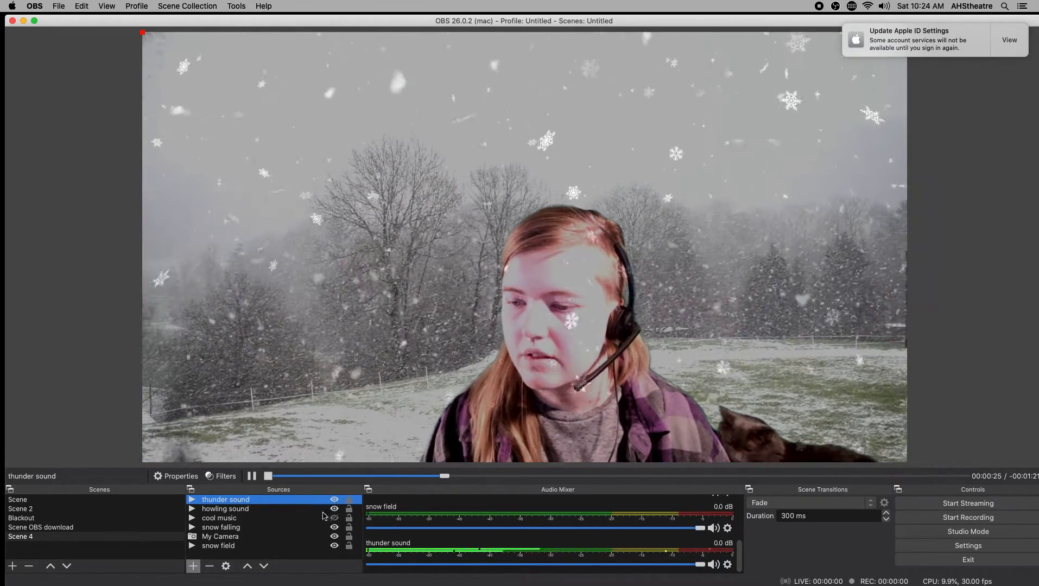
{"action": "left_click", "coordinate": [334, 526]}
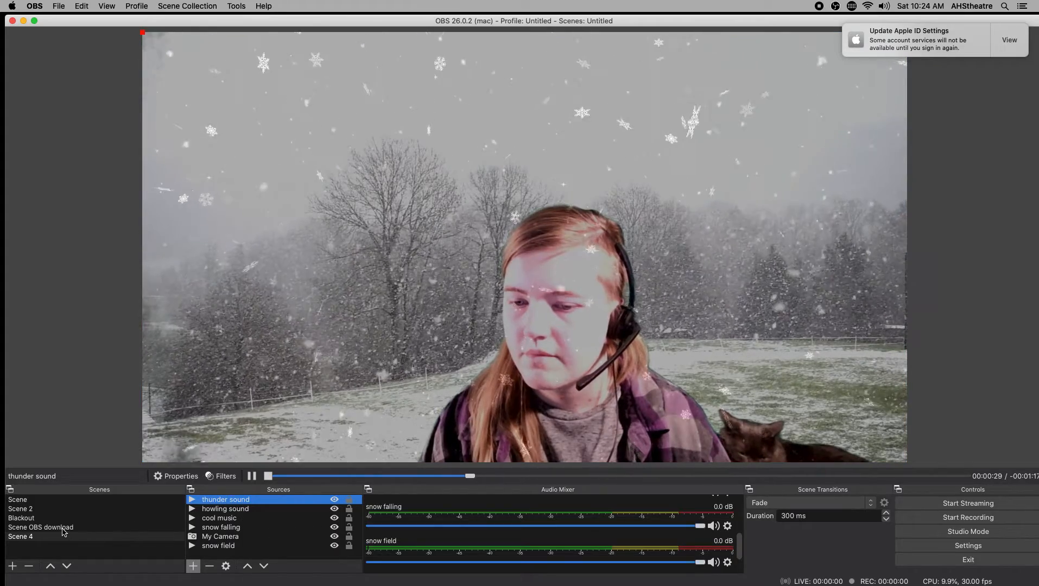
{"action": "left_click", "coordinate": [22, 519]}
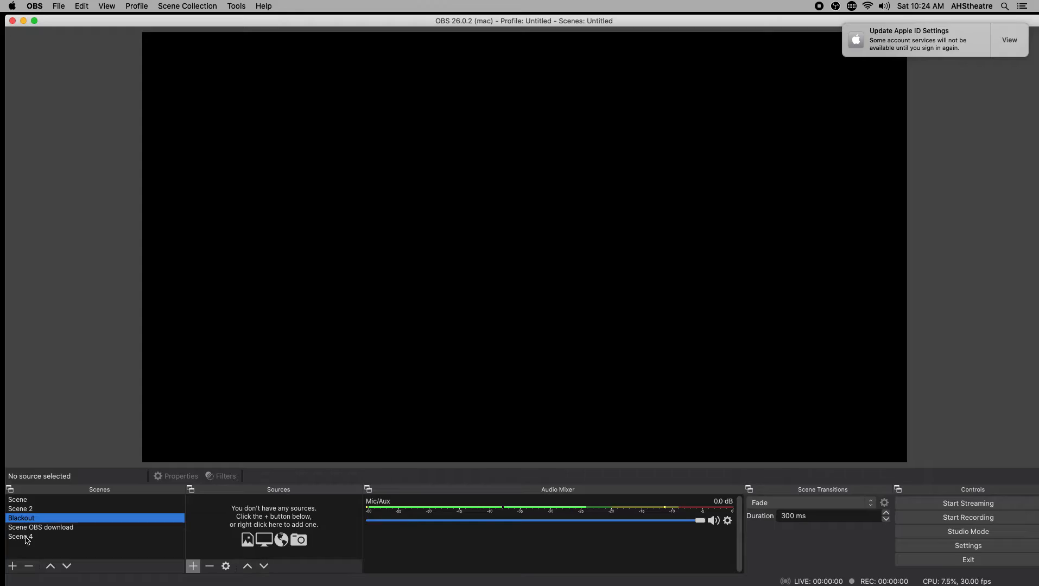
{"action": "left_click", "coordinate": [25, 537]}
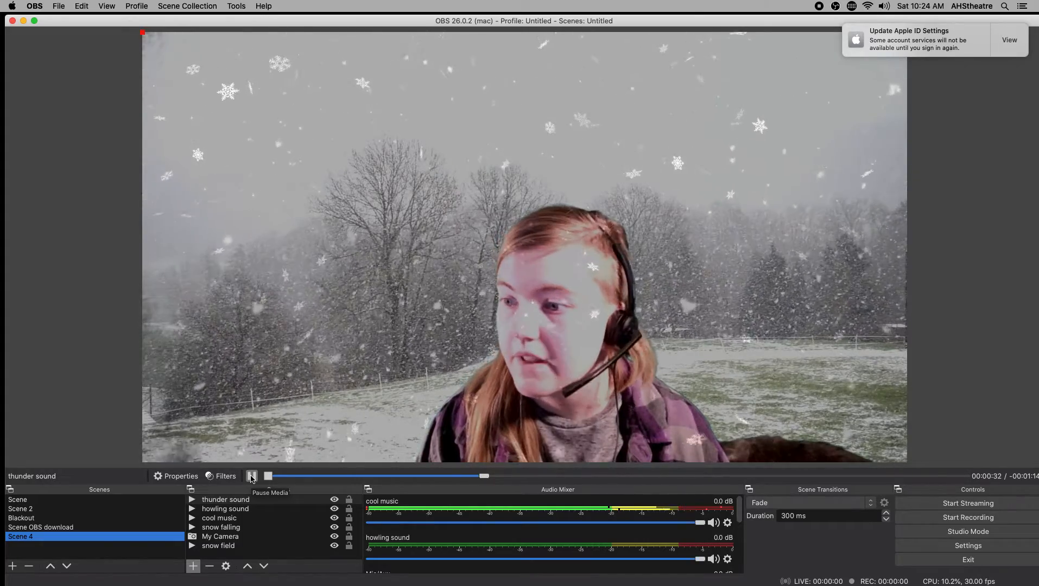
Step: Pause playback of the thunder sound in Scene 4 and switch to the Blackout scene
{"action": "left_click", "coordinate": [252, 477]}
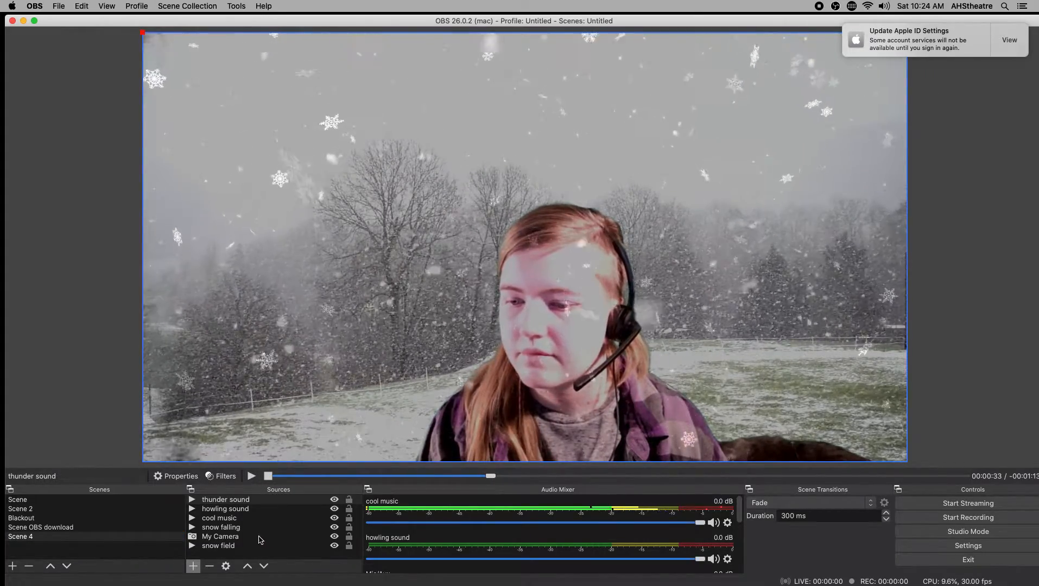
{"action": "left_click", "coordinate": [50, 519]}
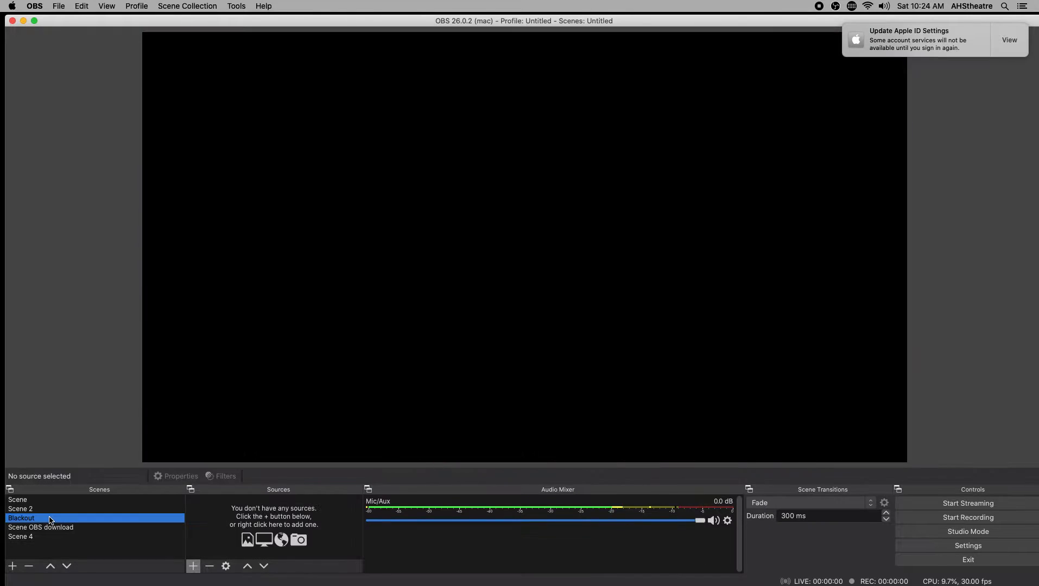